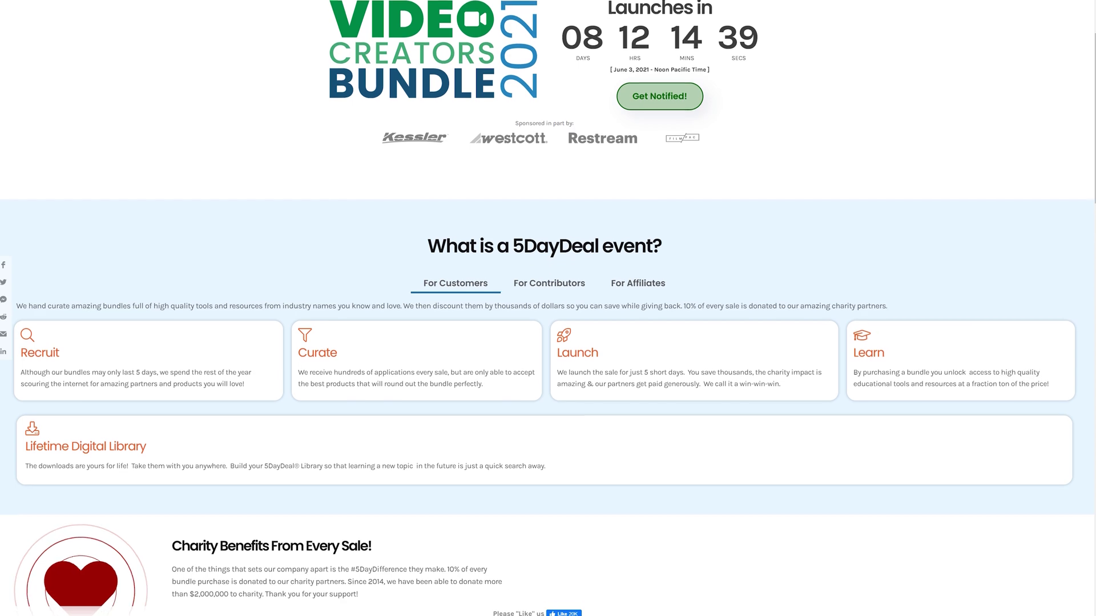
Step: Scroll past the charity logos to the partners grid listing Fstoppers.com and Full Time Filmmaker
scroll(548, 308, "down", 3)
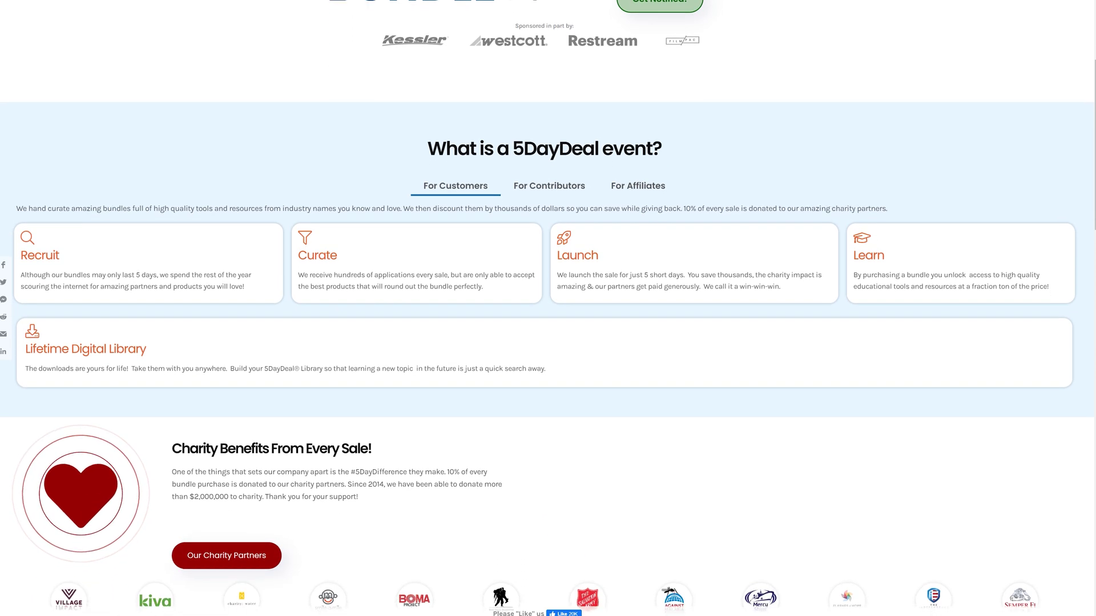
scroll(548, 308, "down", 3)
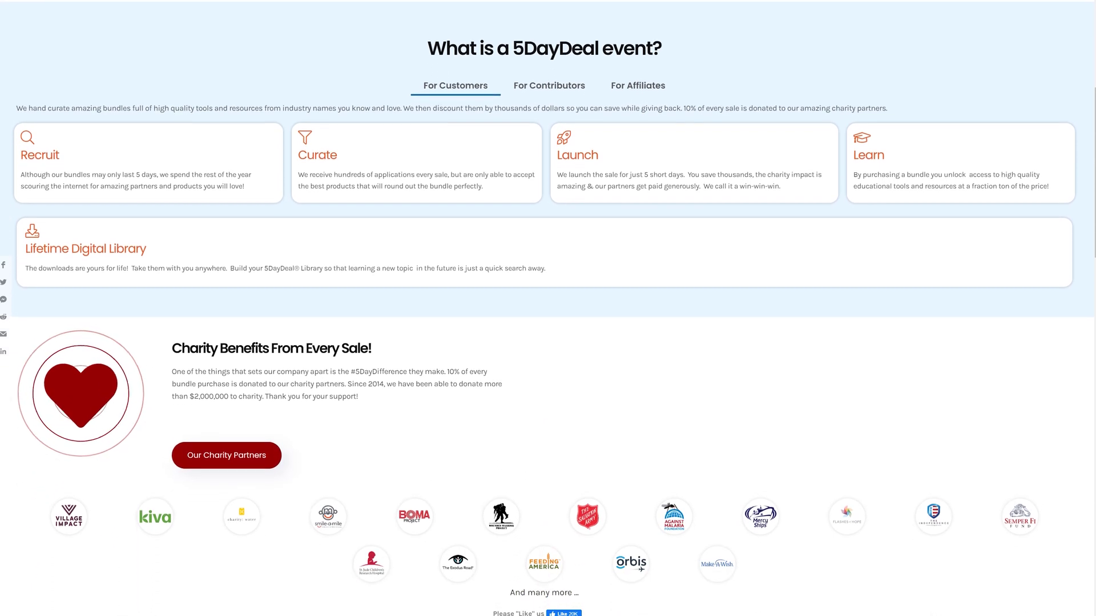
scroll(548, 309, "down", 10)
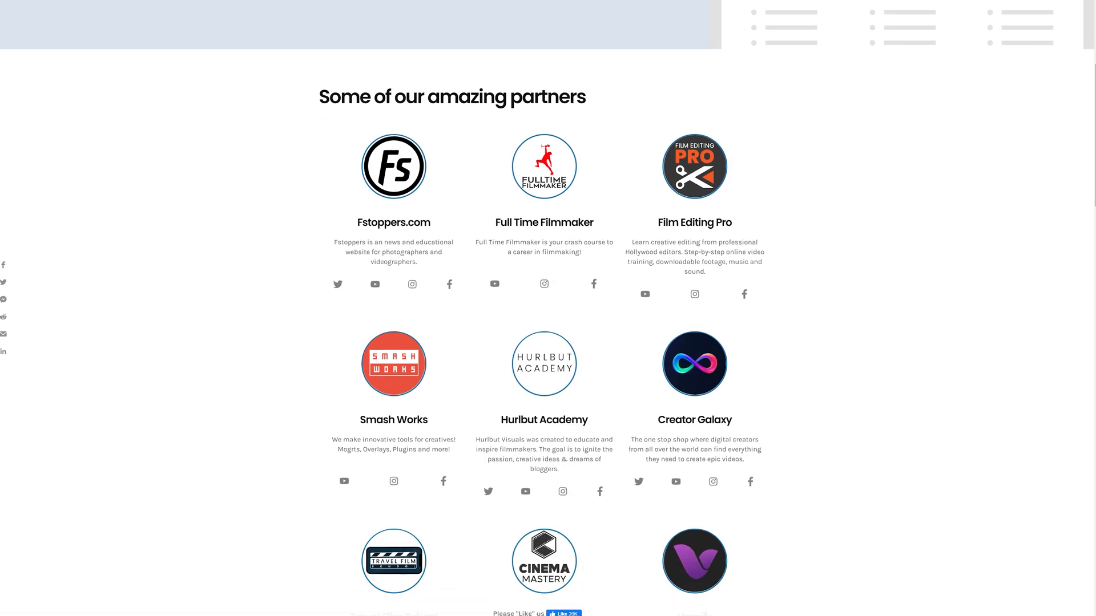
scroll(548, 308, "down", 2)
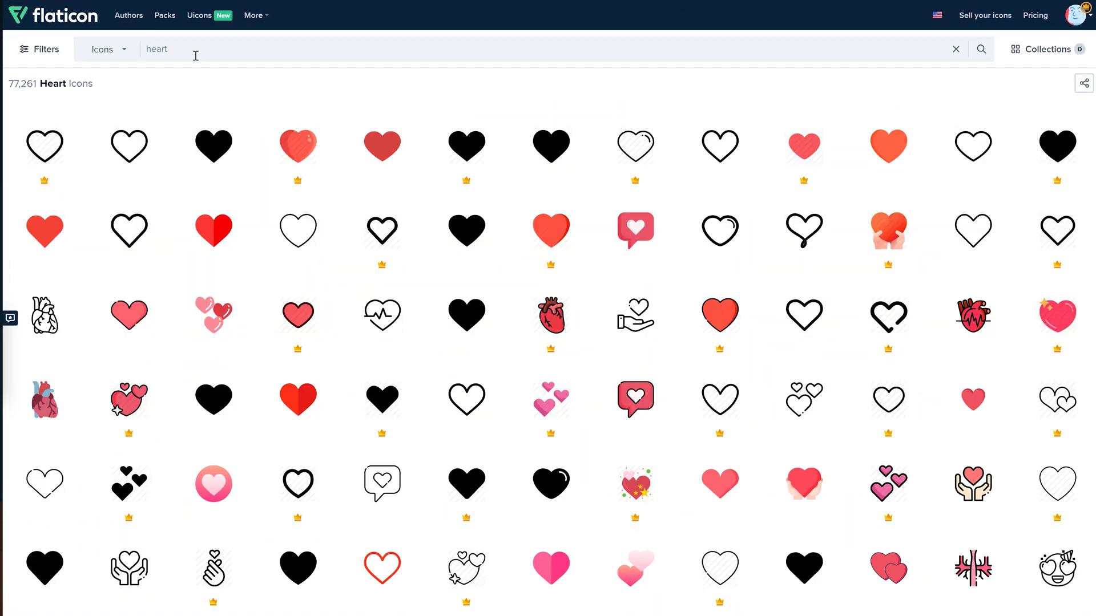
Step: Download the outline heart PNG from Flaticon and zoom in on the heart in Illustrator
left_click(155, 253)
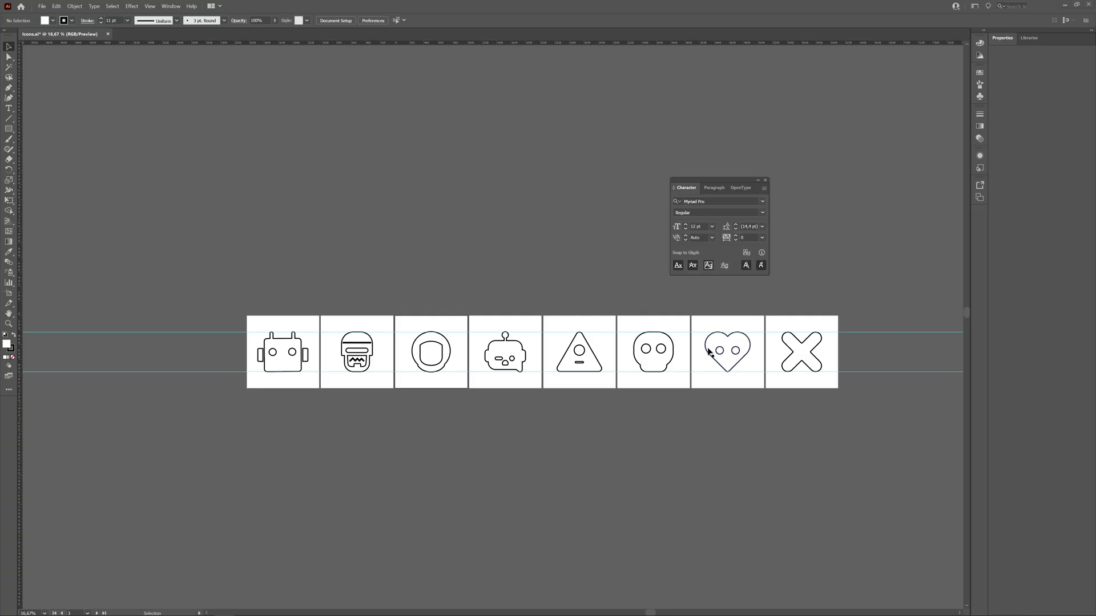
left_click(707, 351)
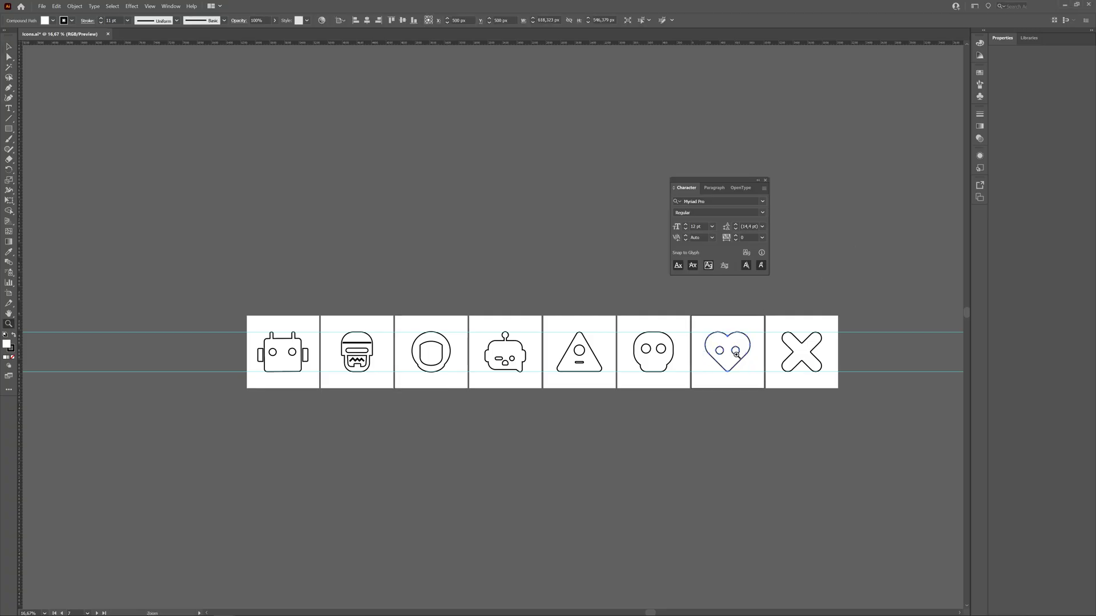
left_click(665, 361, "ctrl")
left_click(742, 352, "ctrl")
Step: Reshape the heart's left eye by dragging its anchor point with the Direct Selection tool
key("a")
left_click(451, 315)
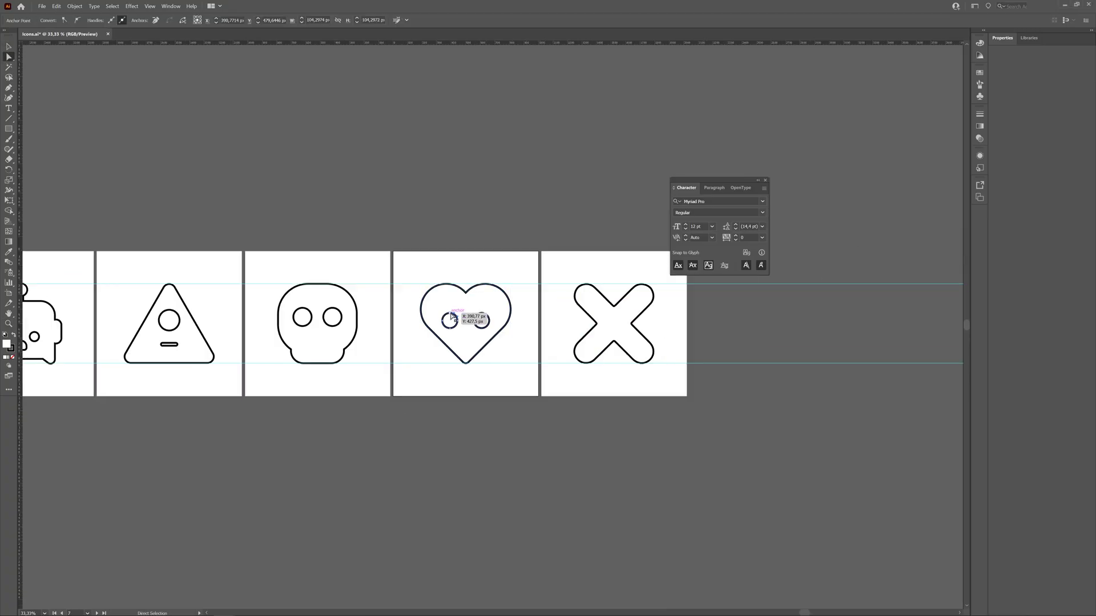
left_click_drag(450, 311, 451, 316)
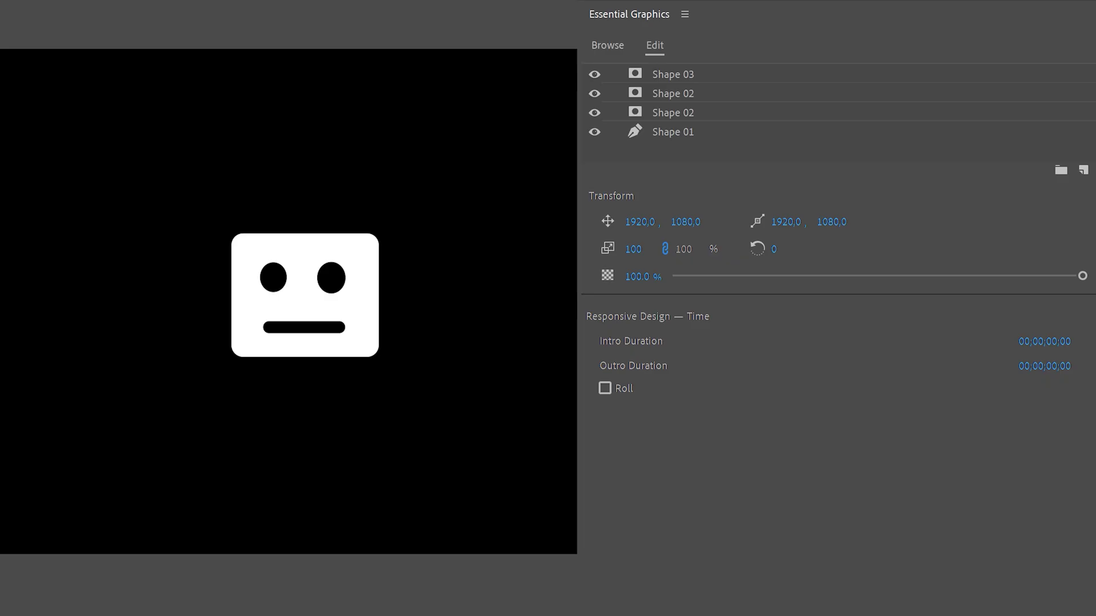
Step: Select the robot face's Shape 01, both Shape 02 and Shape 03 layers in Essential Graphics
left_click(679, 129)
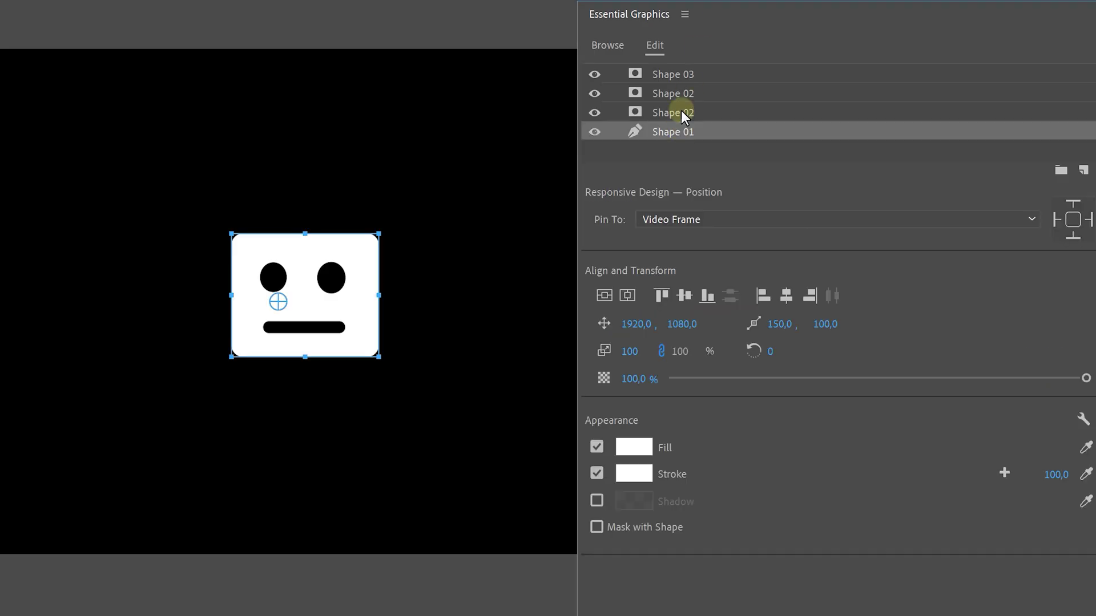
left_click(680, 111)
left_click(683, 94)
left_click(673, 75)
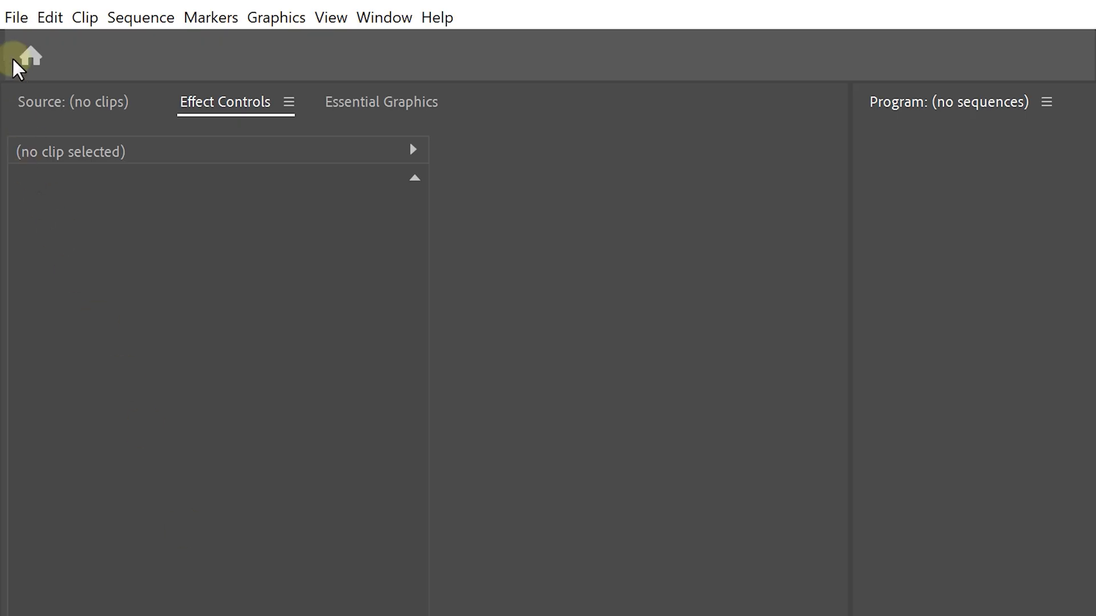
Step: Start a new sequence from the File menu and name it 'Main Sequence'
left_click(18, 19)
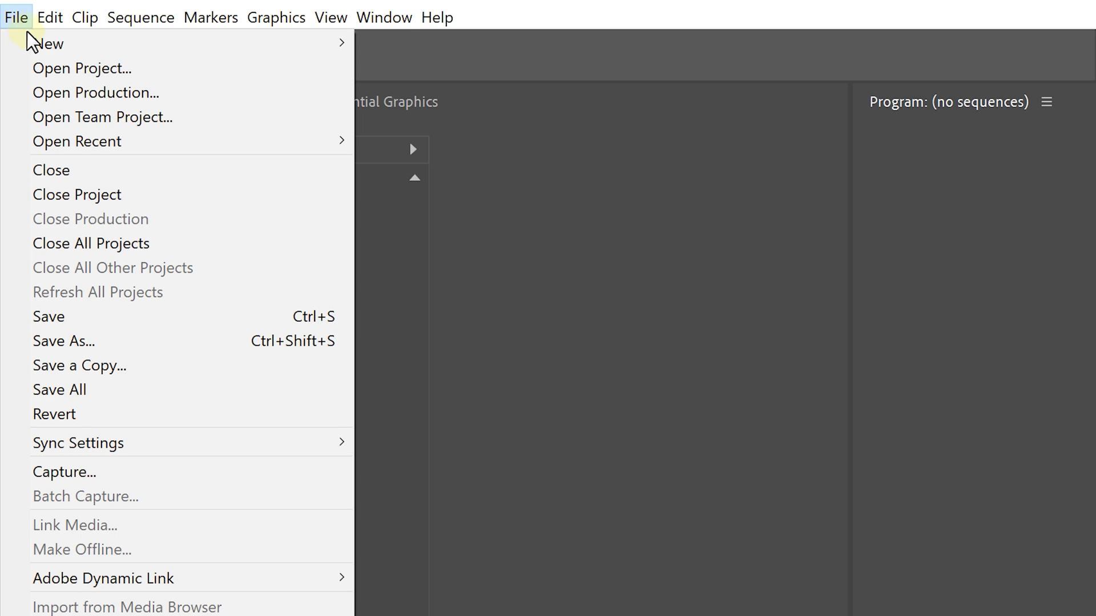
mouse_move(26, 35)
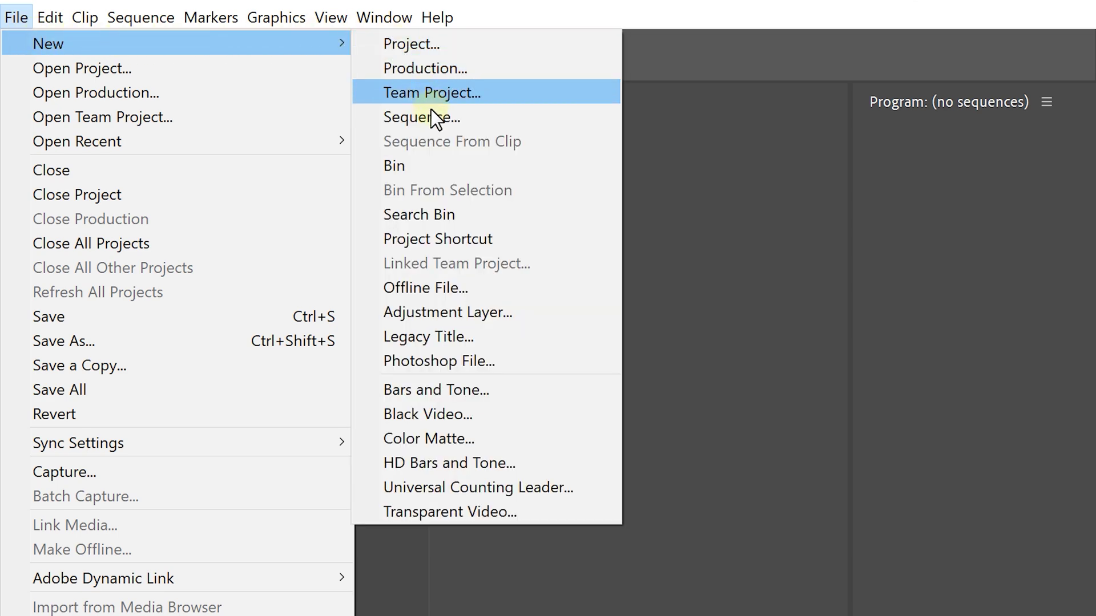
left_click(462, 118)
type("Main")
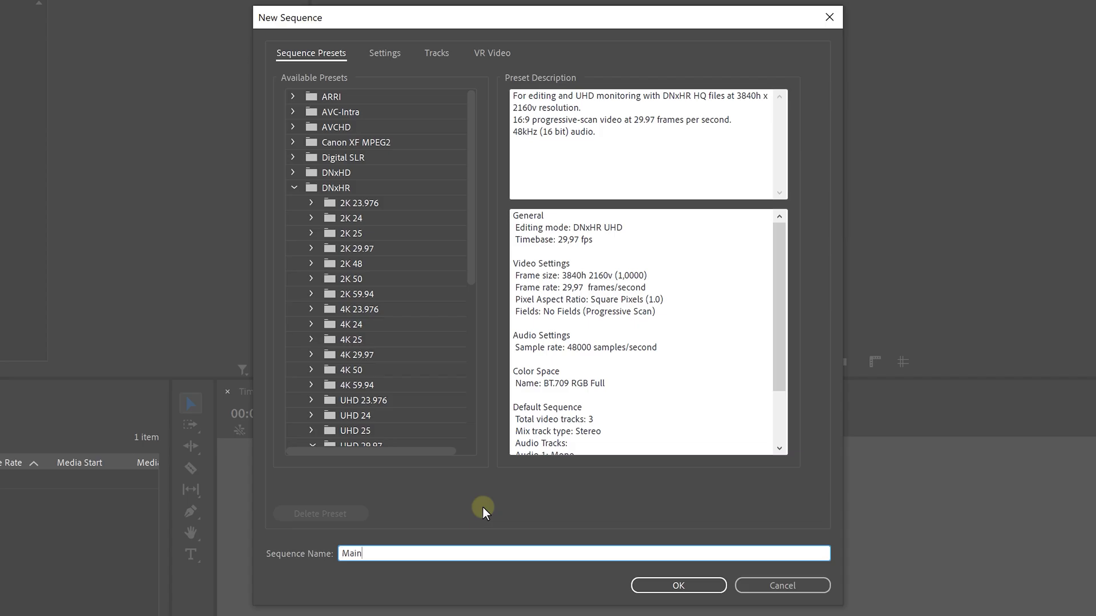
type(" Sequence")
Step: Create Main Sequence, then start a second new sequence showing its detailed settings
left_click(689, 581)
key("ctrl+n")
left_click(372, 51)
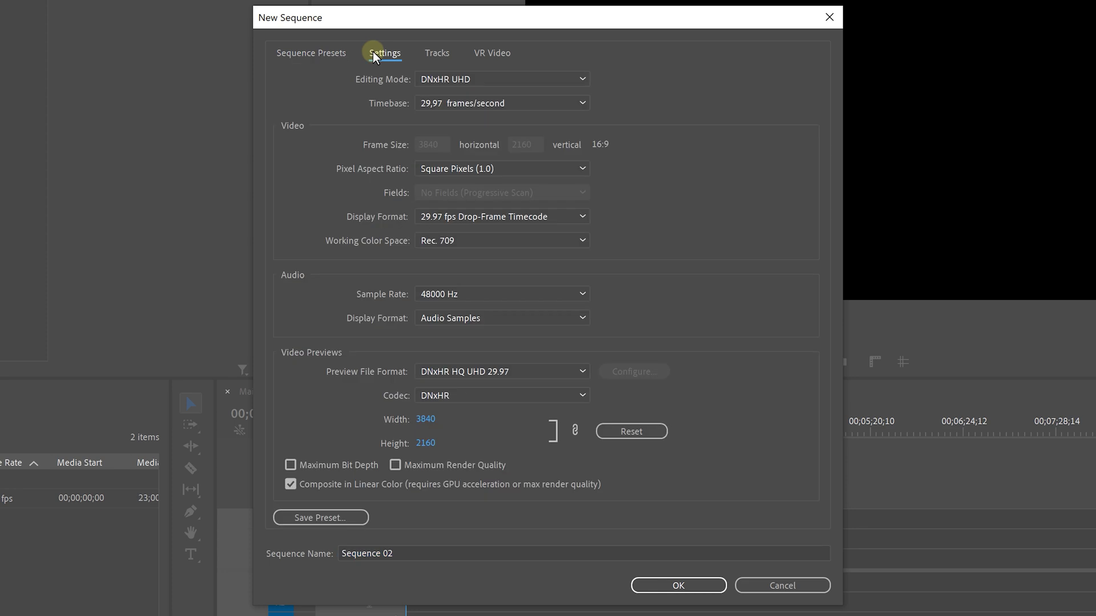
Step: Set the second sequence's Editing Mode to Custom and its frame width to 1080
left_click(432, 78)
left_click_drag(585, 255, 568, 87)
left_click(560, 91)
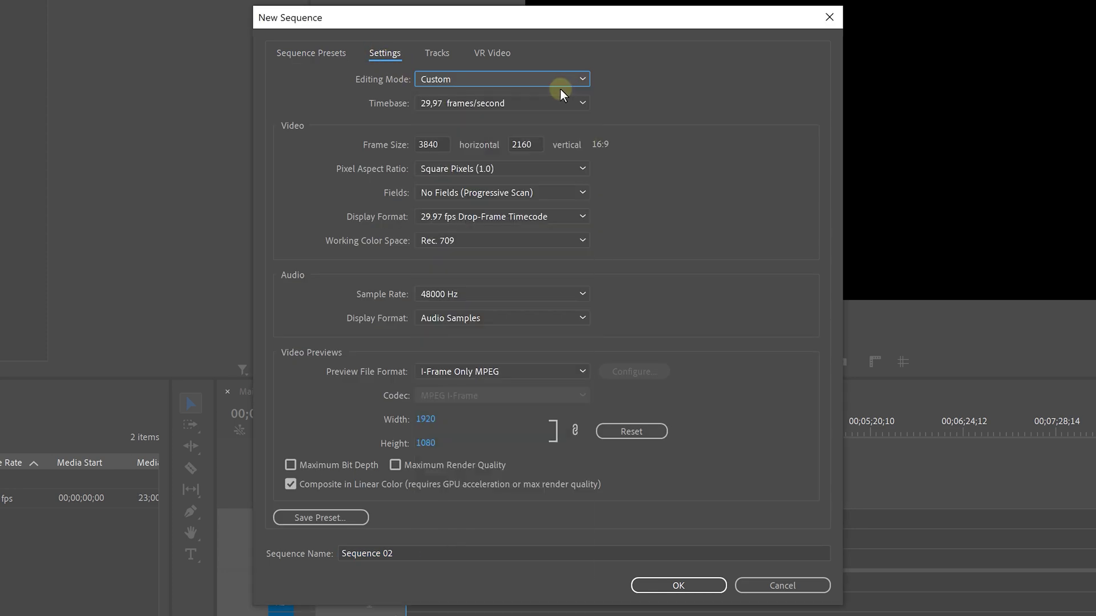
left_click(440, 143)
type("1080")
key("Tab")
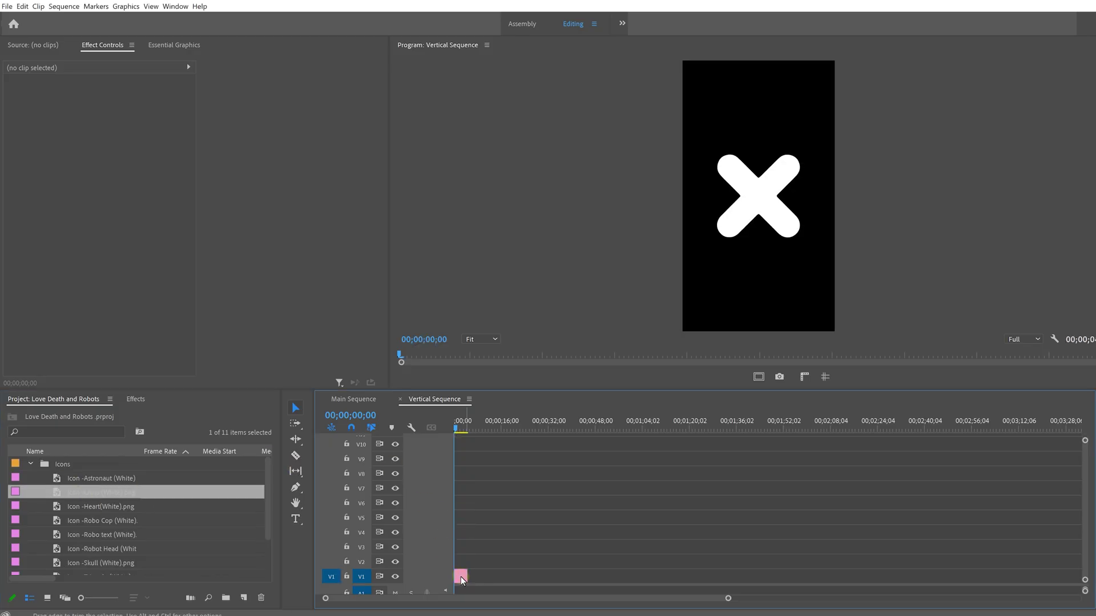
Step: Scale the cross icon to about 29%, put the heart on V2, and size icons for the stack
left_click(461, 576)
left_click_drag(109, 118, 15, 127)
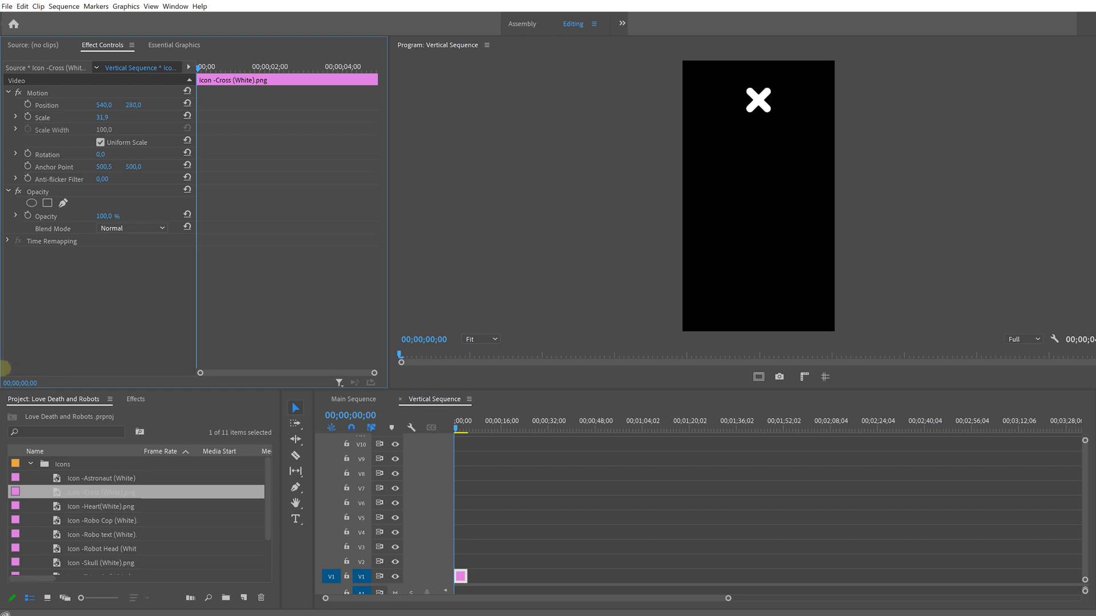
left_click_drag(223, 506, 462, 563)
mouse_move(105, 122)
left_mouse_down()
mouse_move(137, 123)
mouse_move(85, 123)
left_mouse_up()
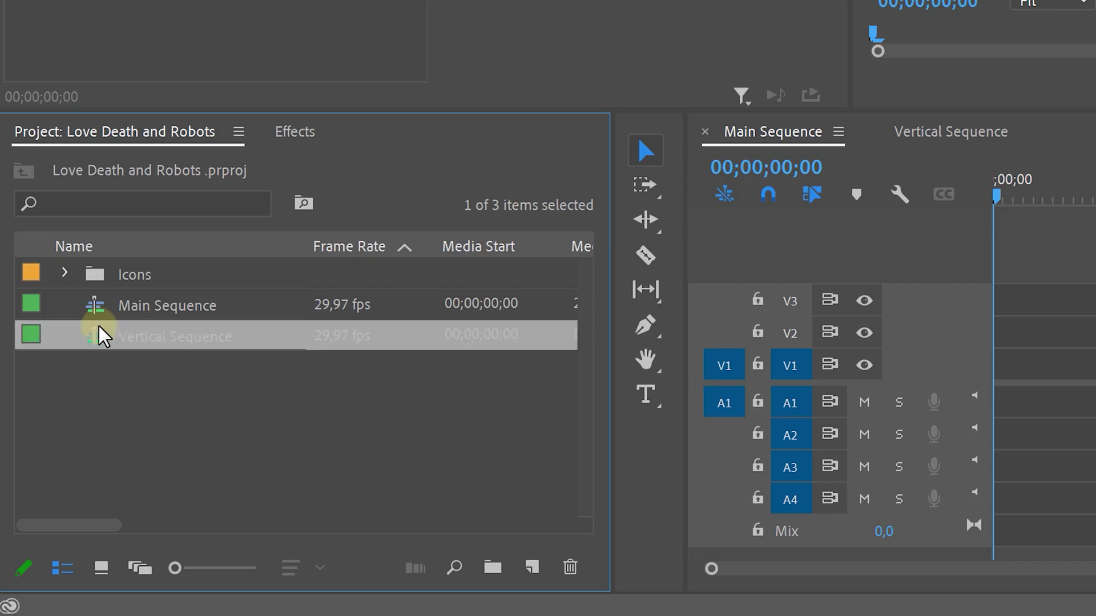
Step: Nest Vertical Sequence into Main Sequence, raise it to Position Y -355.9, and enable Position keyframes
left_click_drag(98, 330, 941, 372)
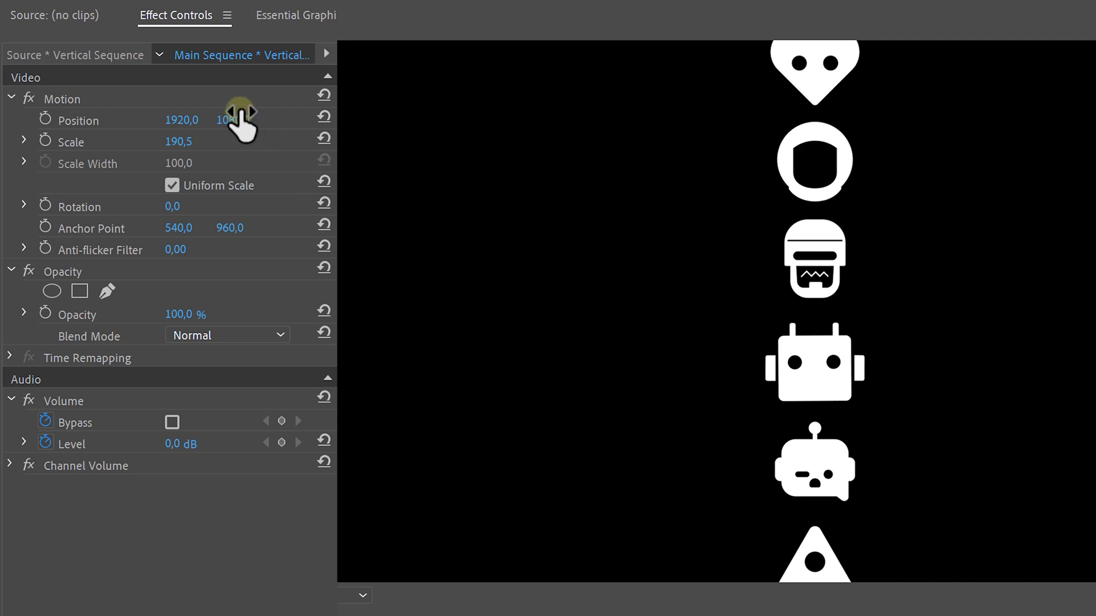
left_click(239, 110)
left_click_drag(811, 564, 820, 212)
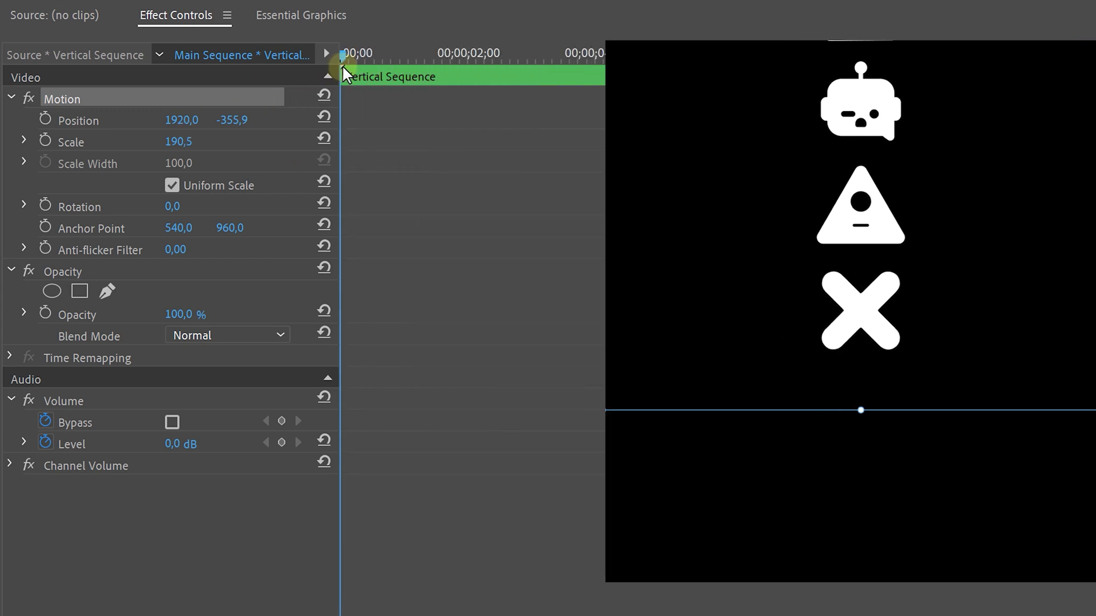
left_click_drag(341, 64, 364, 58)
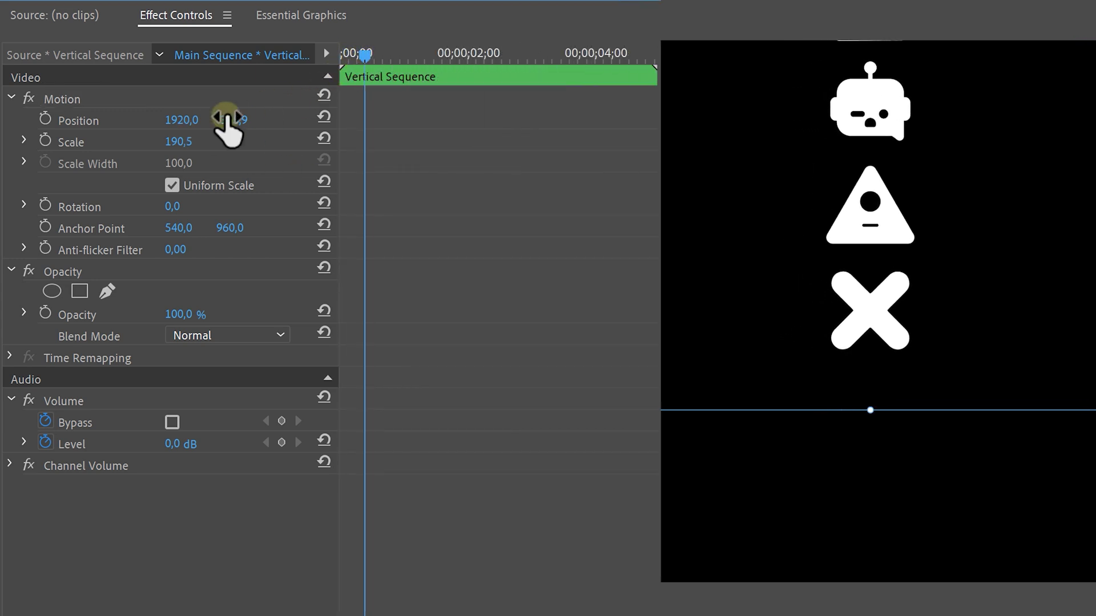
left_click(45, 119)
Step: About a second later, drag the icon strip down to Position Y 2446.4, adding a keyframe
left_click_drag(365, 55, 404, 55)
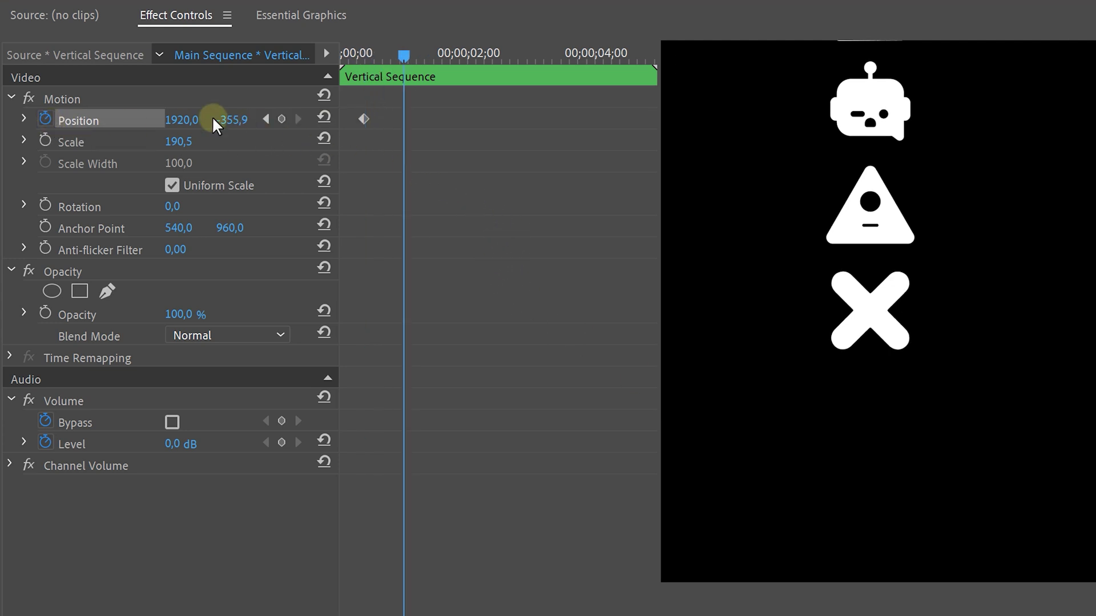
left_click(164, 102)
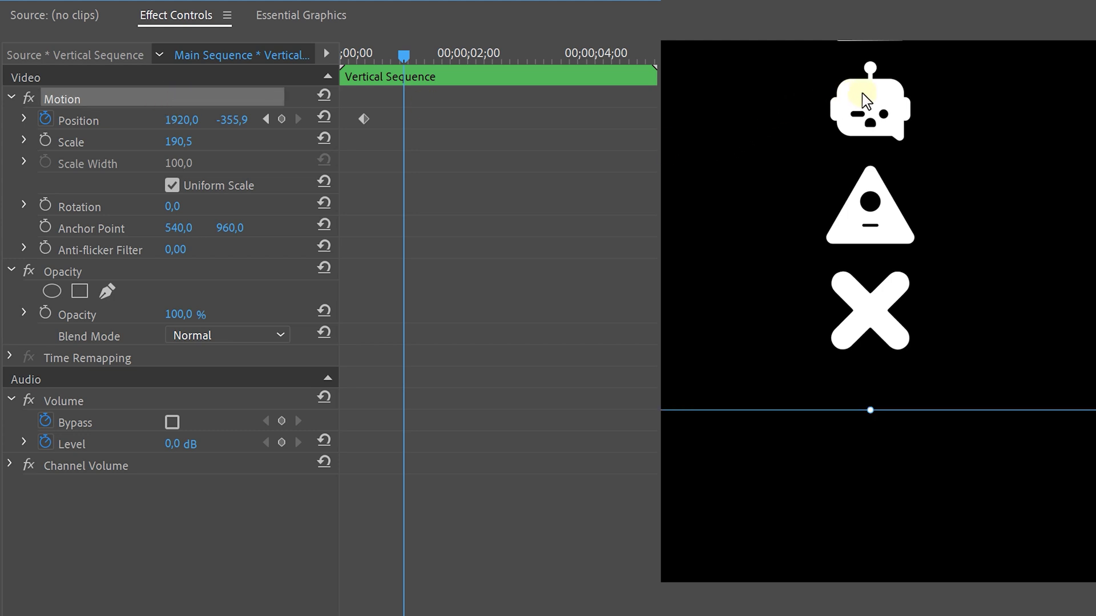
left_click_drag(866, 102, 922, 552)
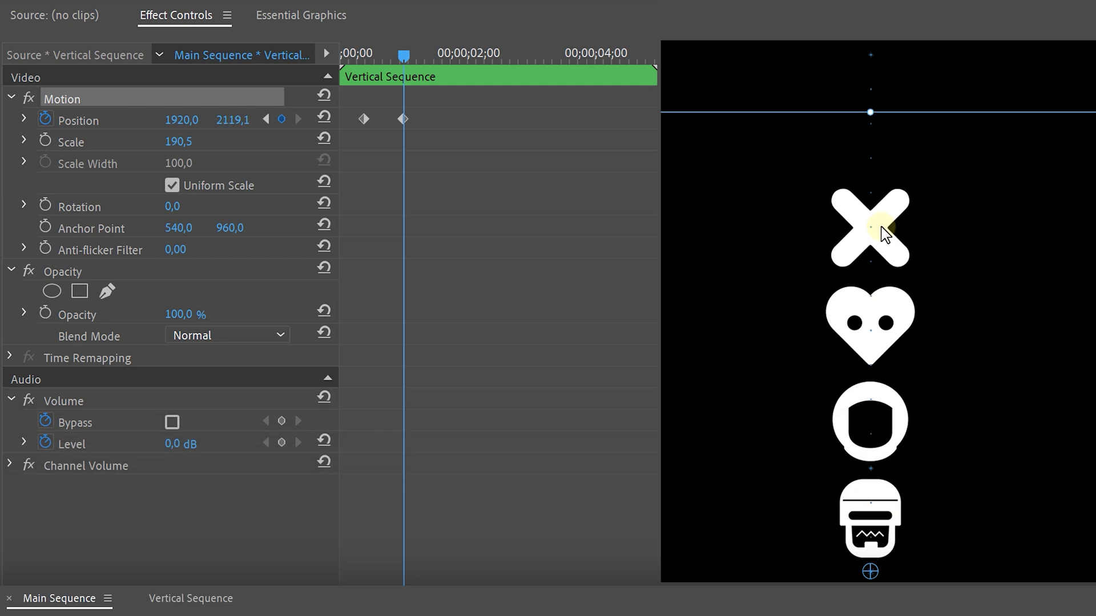
left_click_drag(883, 228, 887, 313)
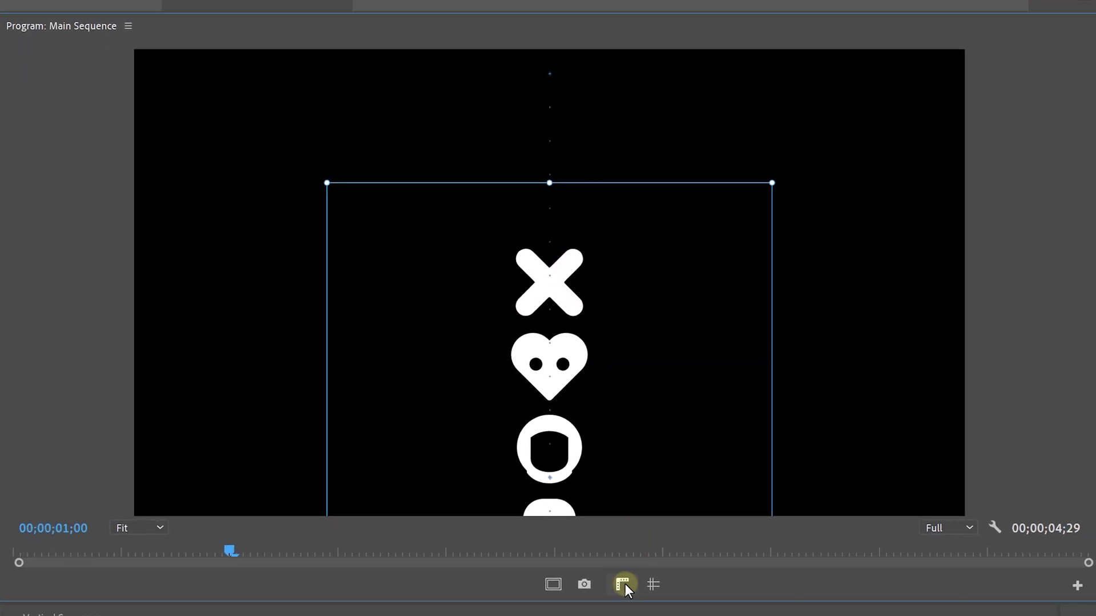
Step: Turn on rulers and guides in the Program monitor and nudge the icon strip slightly
left_click(623, 584)
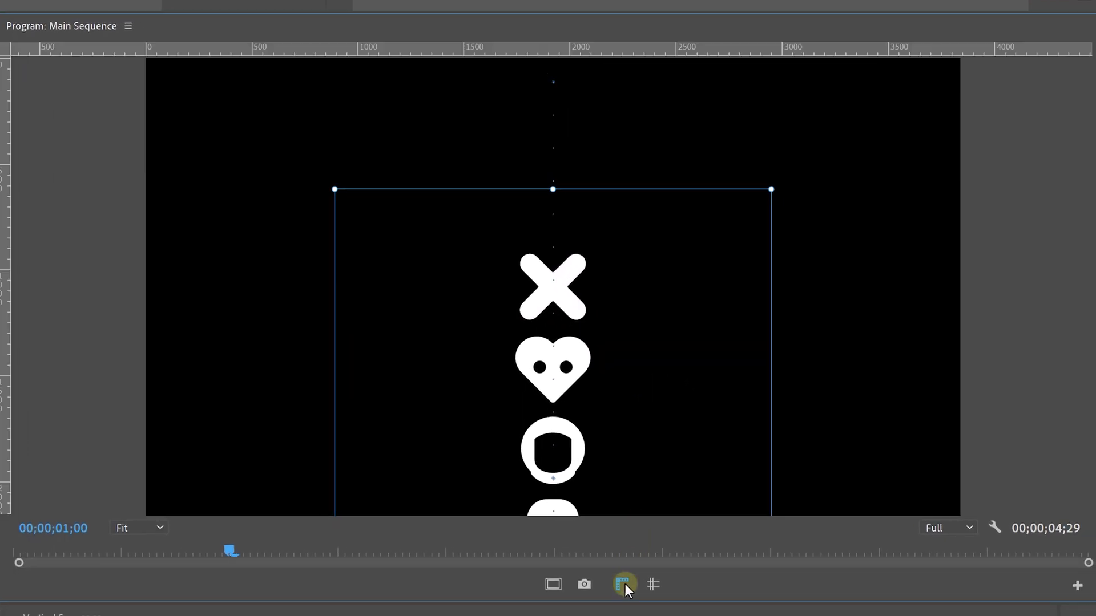
left_click(651, 585)
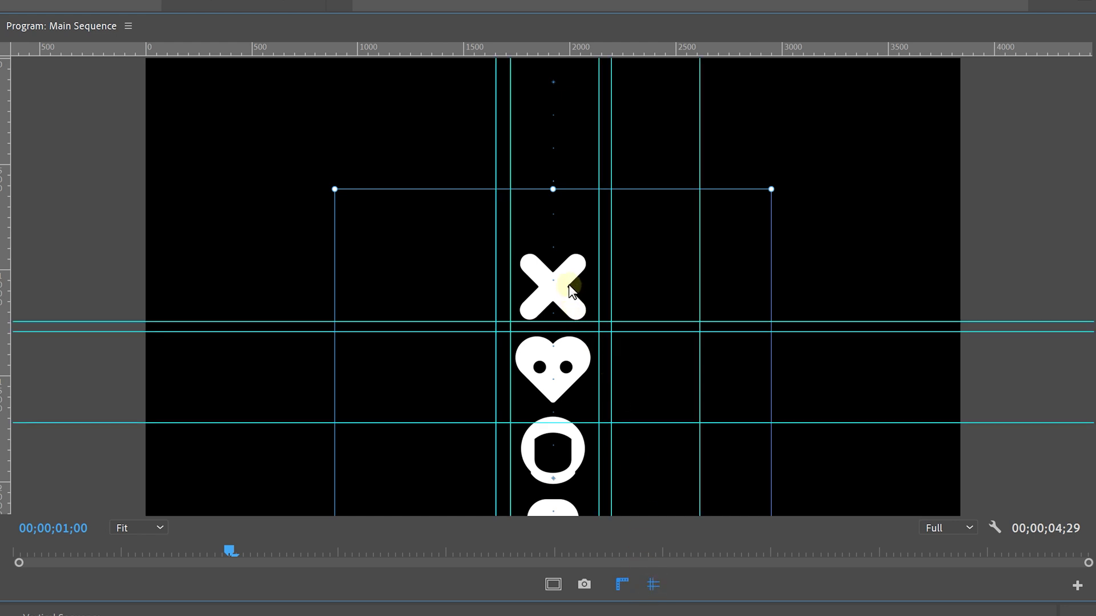
left_click_drag(569, 285, 571, 288)
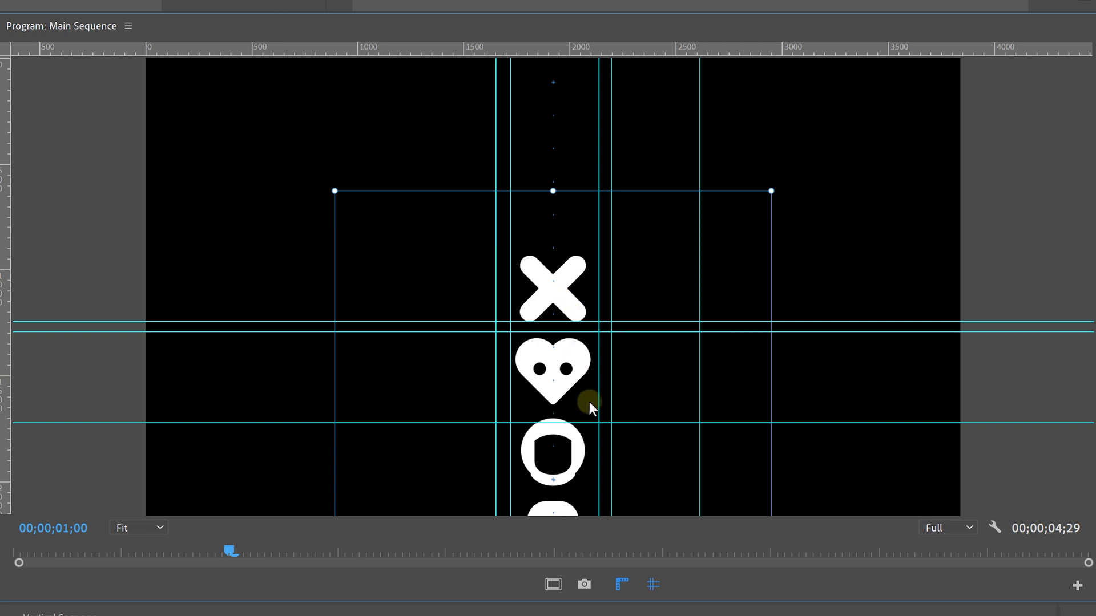
left_click_drag(562, 291, 561, 290)
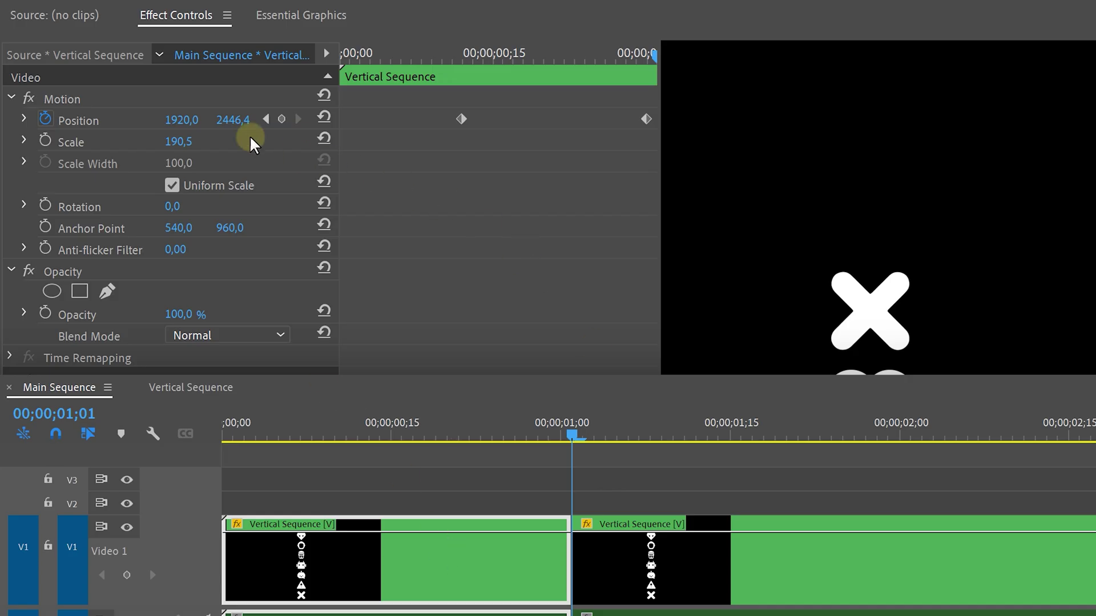
Step: Move the second clip's first Position keyframe back to the playhead and preview the repeated scroll
left_click(171, 101)
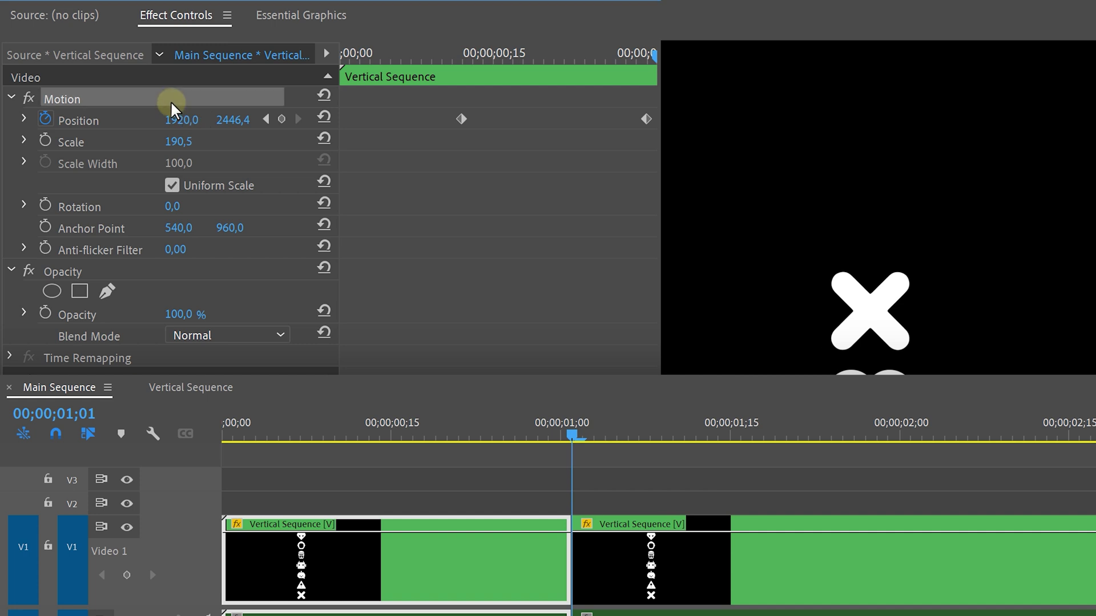
left_click(688, 573)
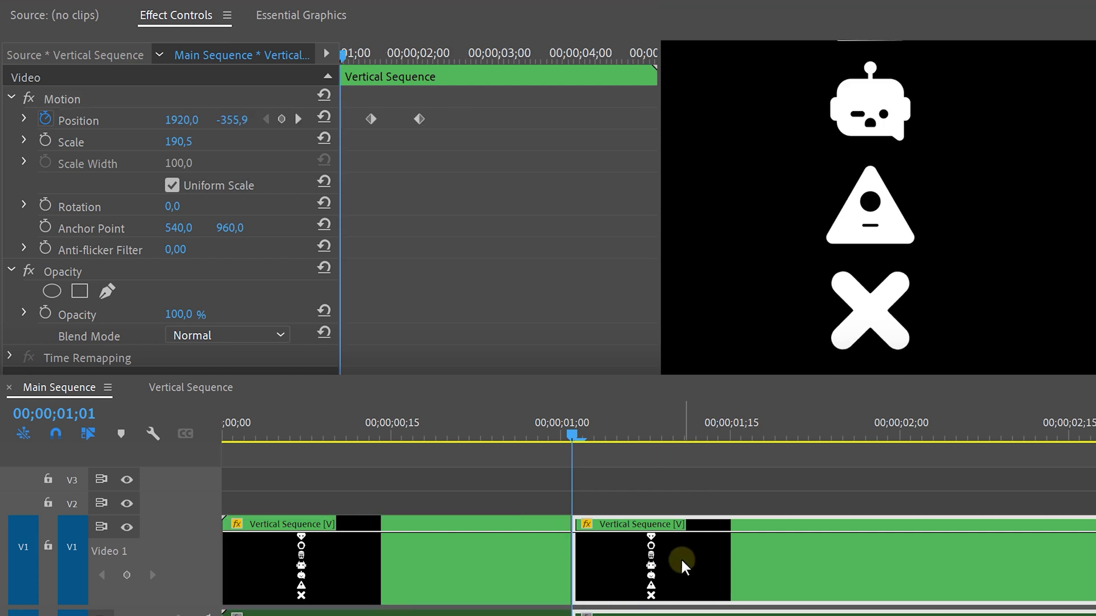
left_click_drag(371, 119, 341, 114)
left_click_drag(349, 48, 316, 67)
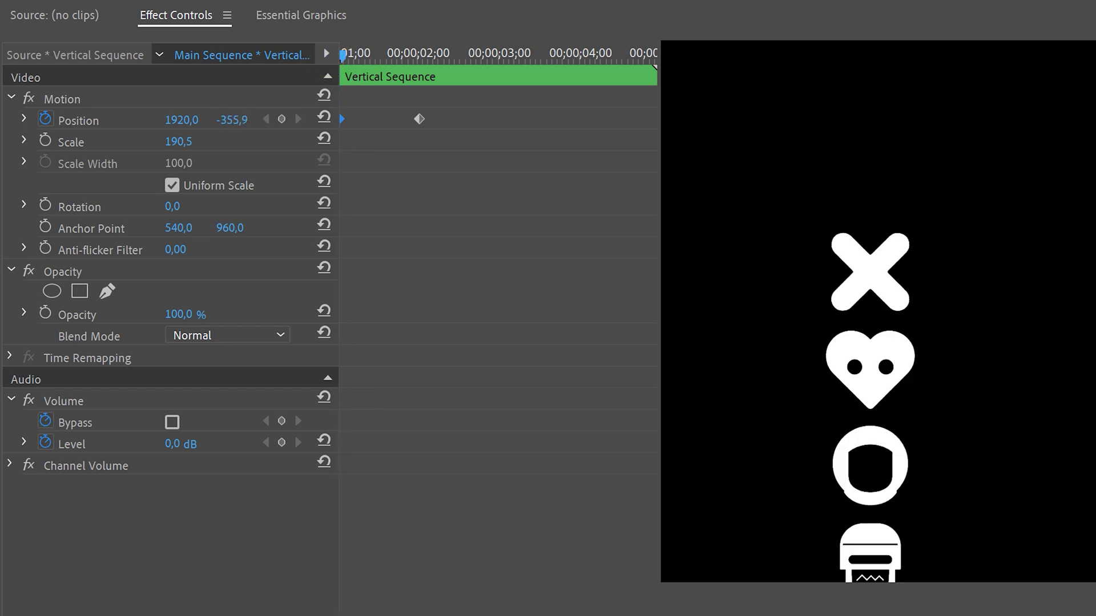
Step: Stop playback and ease out the first Position keyframe with a lengthened velocity handle
key("space")
scroll(599, 288, "up", 3)
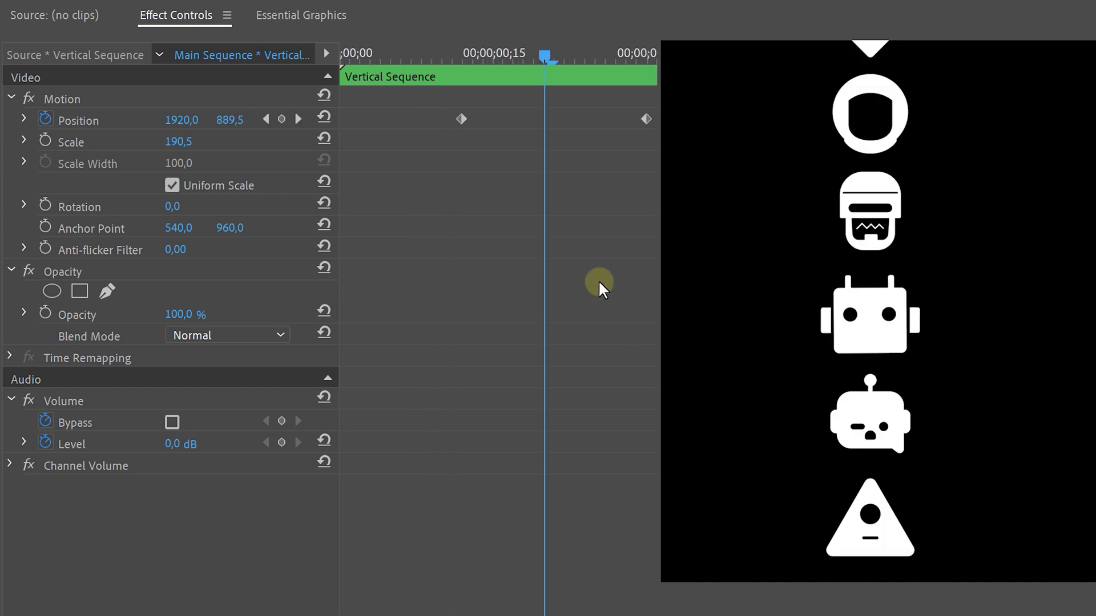
right_click(463, 120)
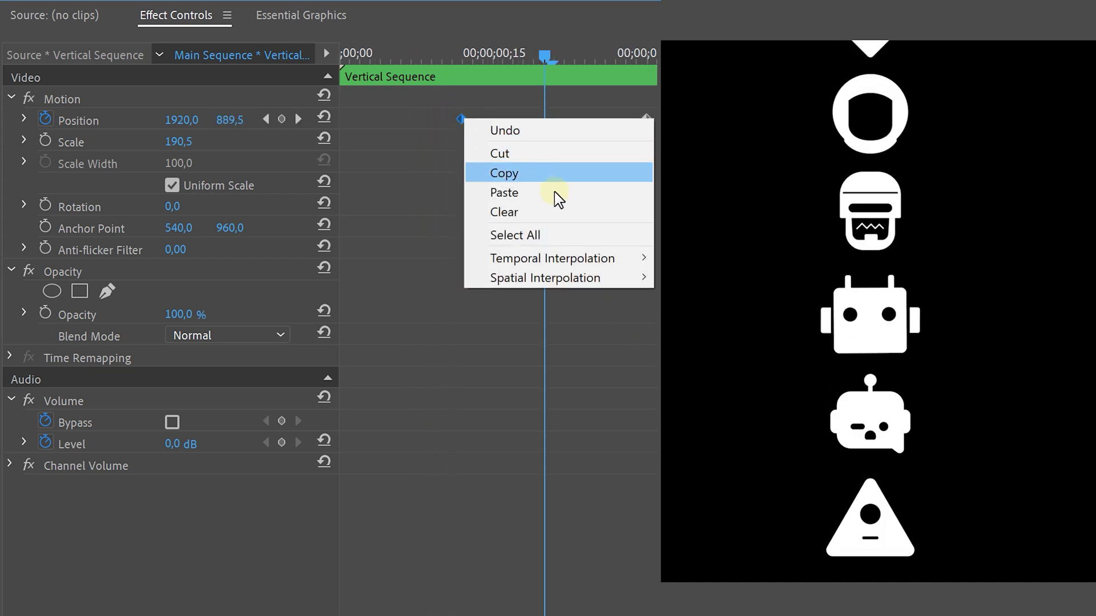
mouse_move(604, 259)
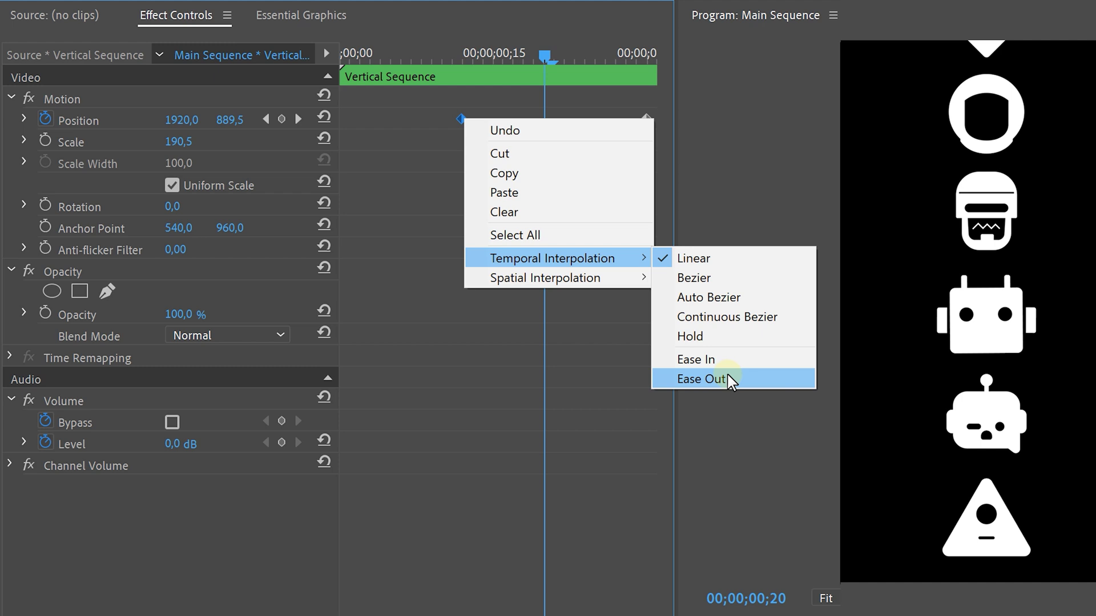
left_click(726, 379)
left_click(97, 123)
left_click_drag(491, 179, 608, 194)
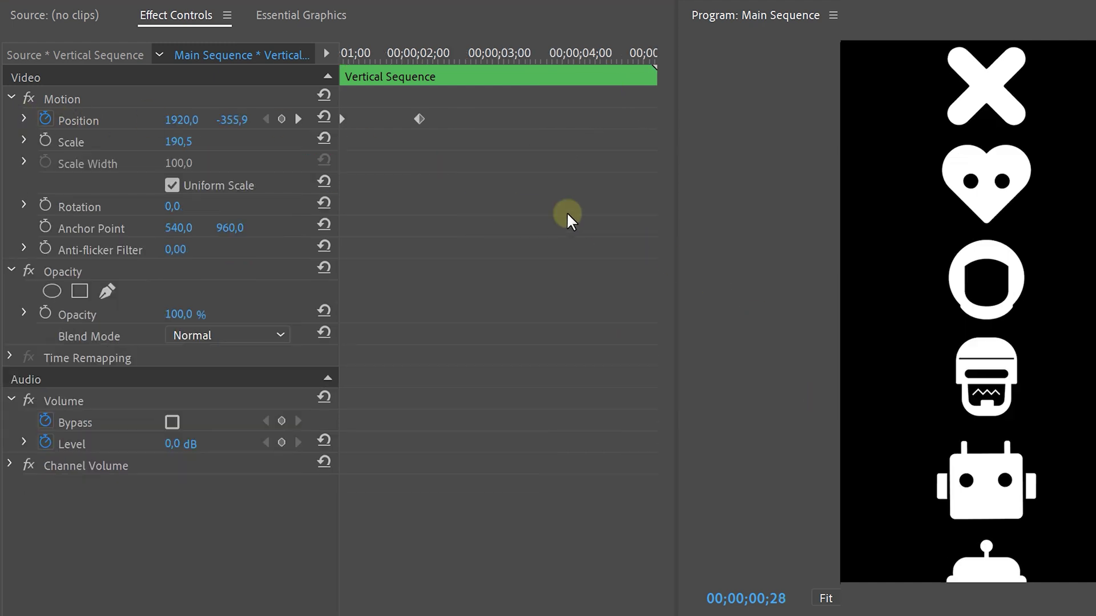
Step: Ease into the last Position keyframe, then select all the Vertical Sequence clips
right_click(421, 120)
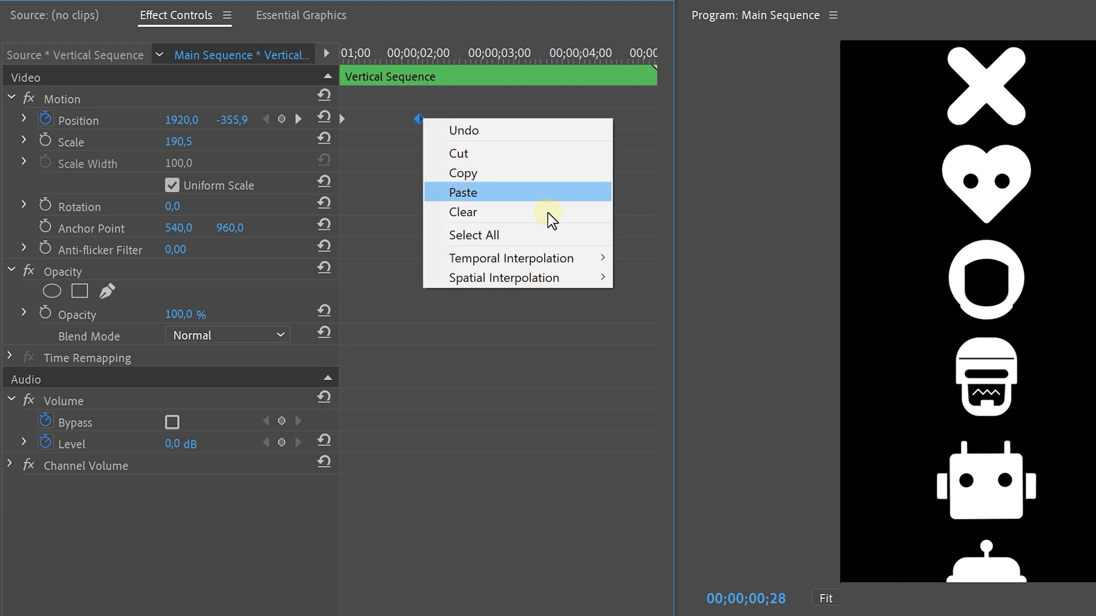
mouse_move(588, 257)
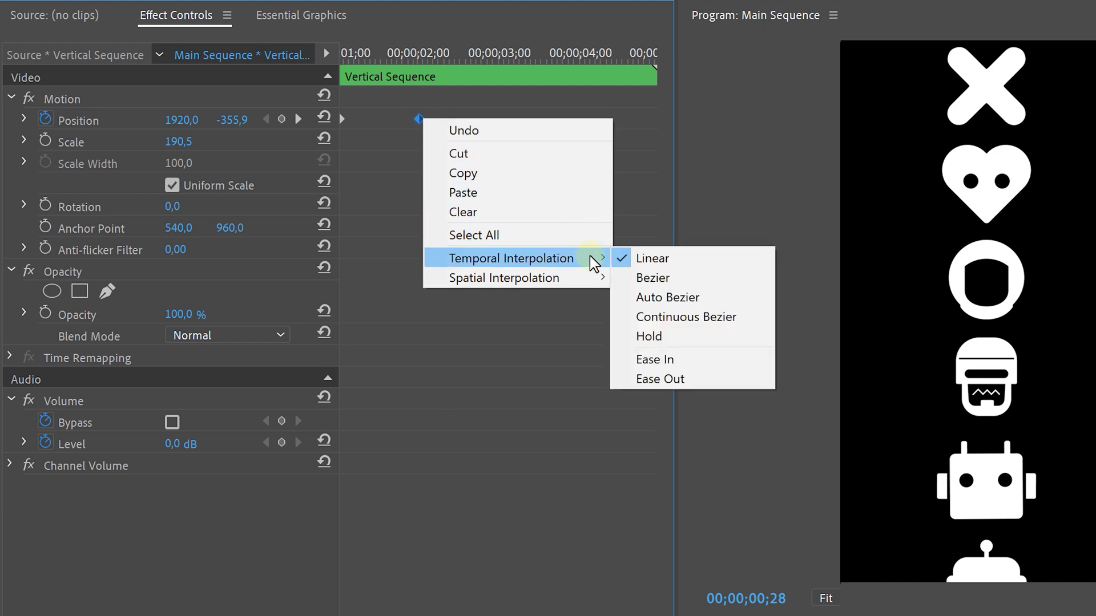
left_click(673, 359)
left_click(23, 118)
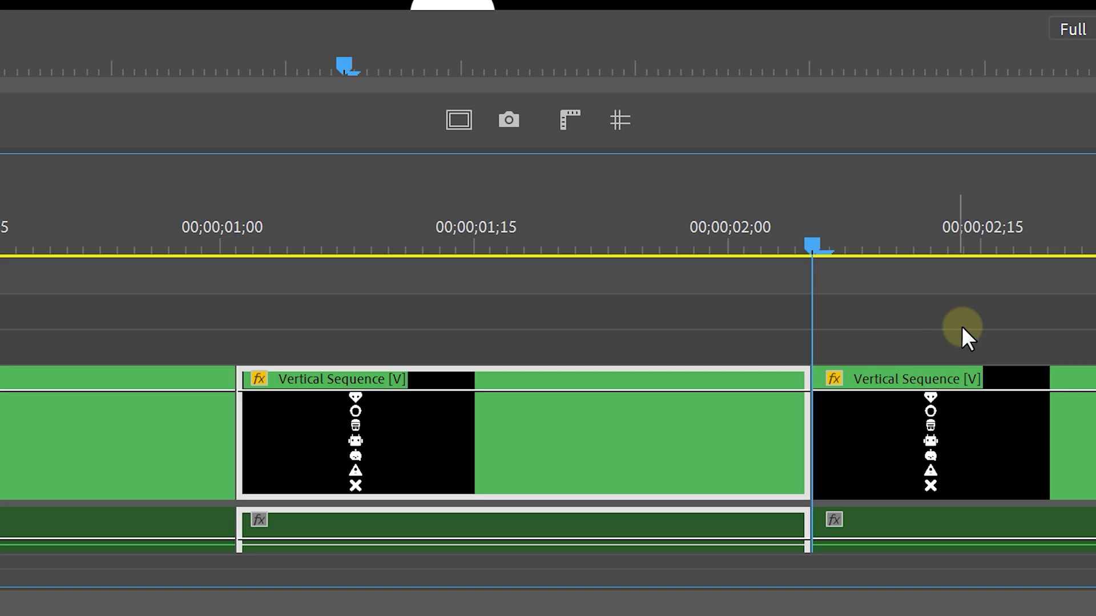
left_click_drag(961, 327, 100, 443)
Step: Nest the selected clips as Animation and apply Track Matte Key with Matte set to Video 4
right_click(99, 443)
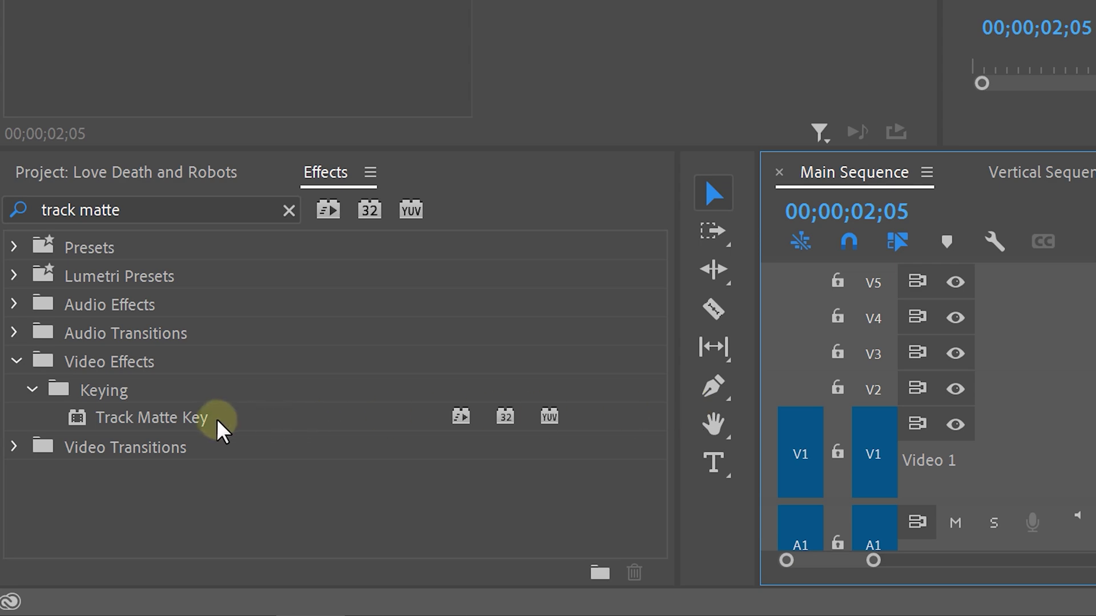
left_click_drag(222, 432, 1095, 463)
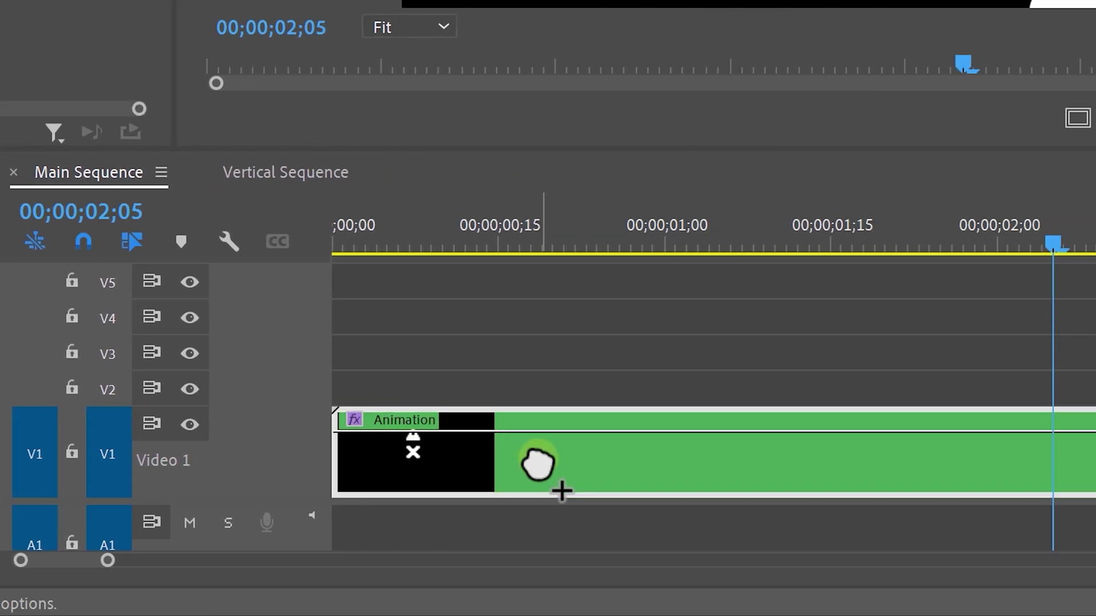
left_click_drag(538, 464, 533, 465)
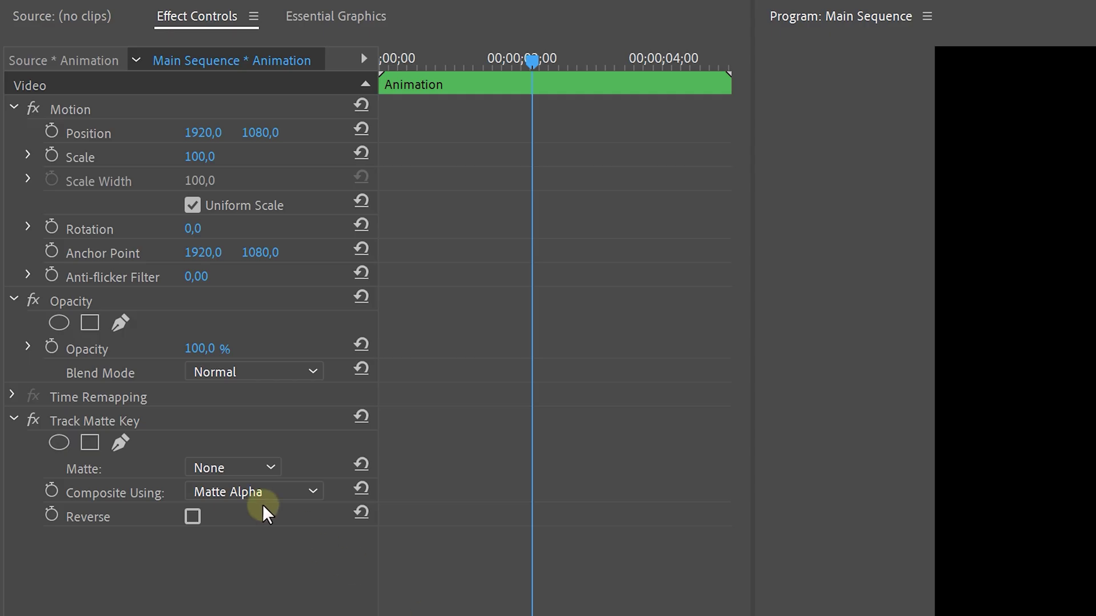
left_click(255, 545)
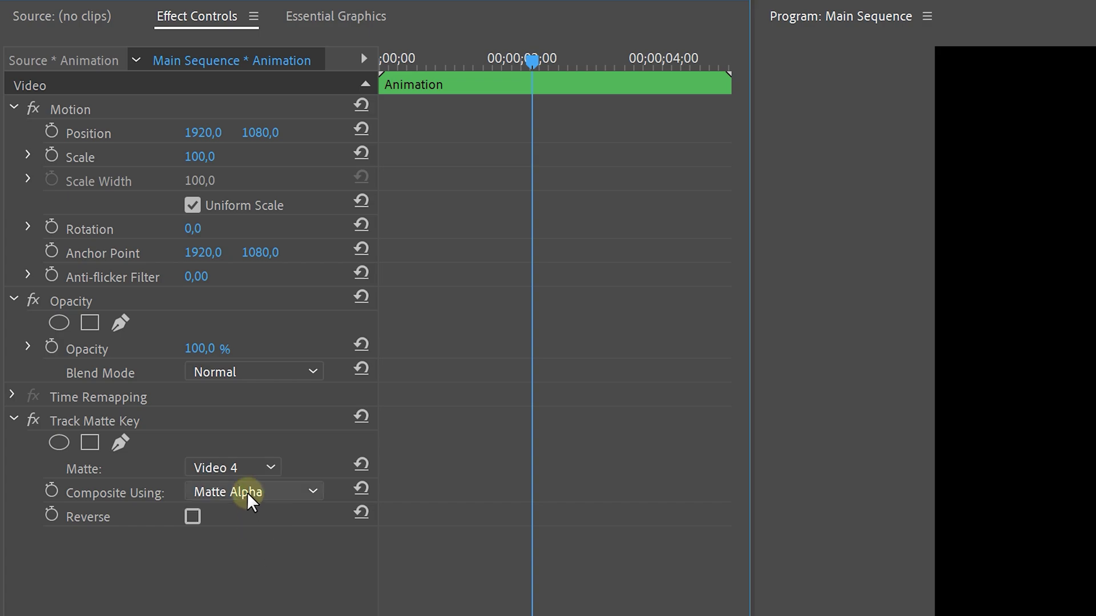
left_click(249, 492)
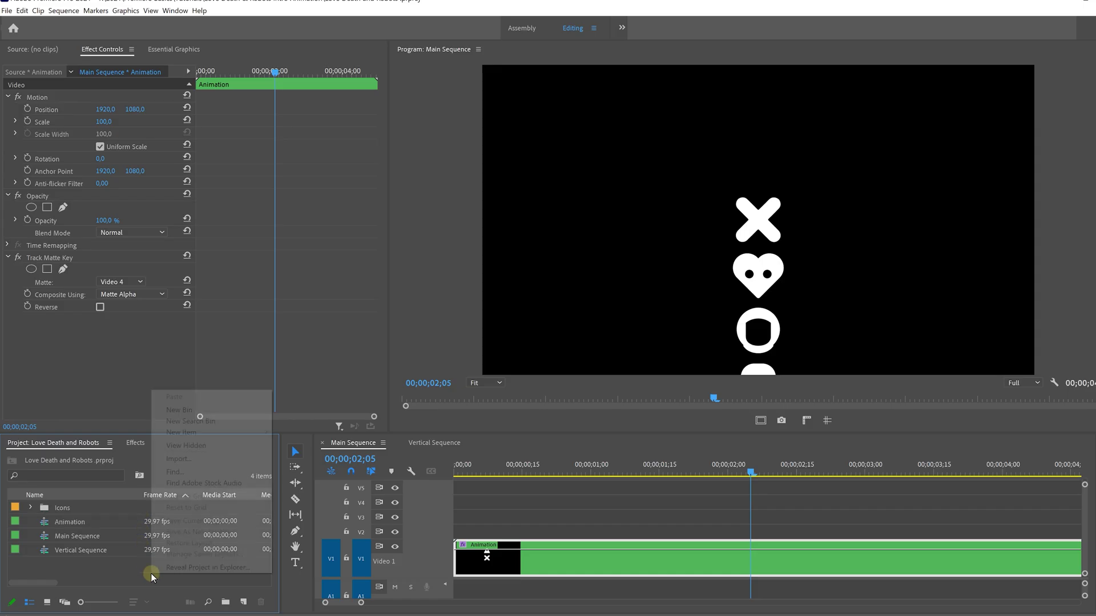
Step: Create a 3840×2160 pure white matte named White Color Matte and place it on Video 4
mouse_move(197, 432)
left_click(336, 500)
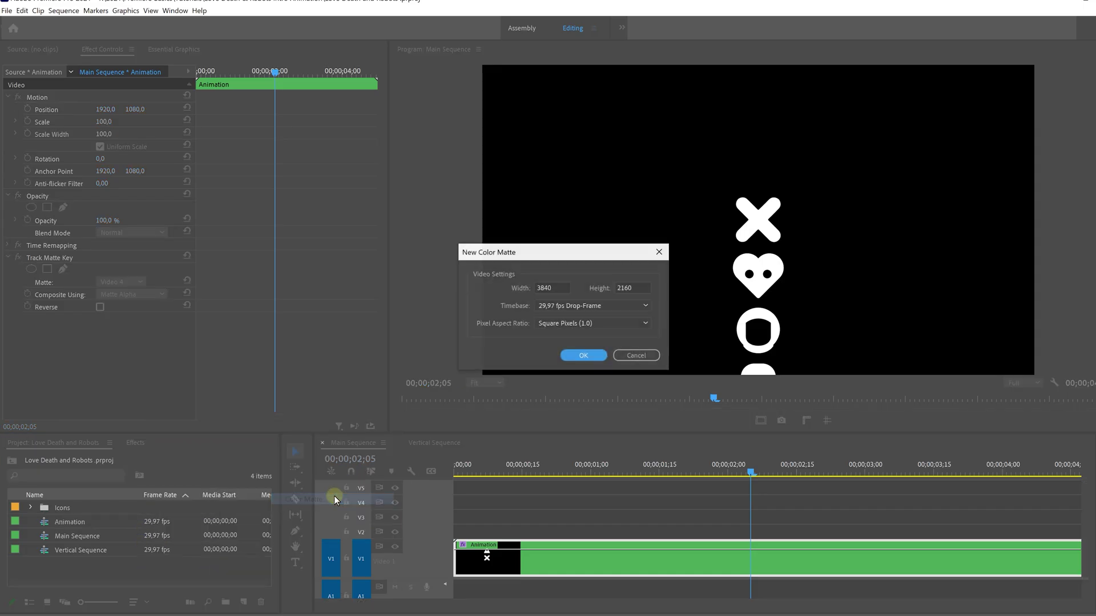
left_click(577, 356)
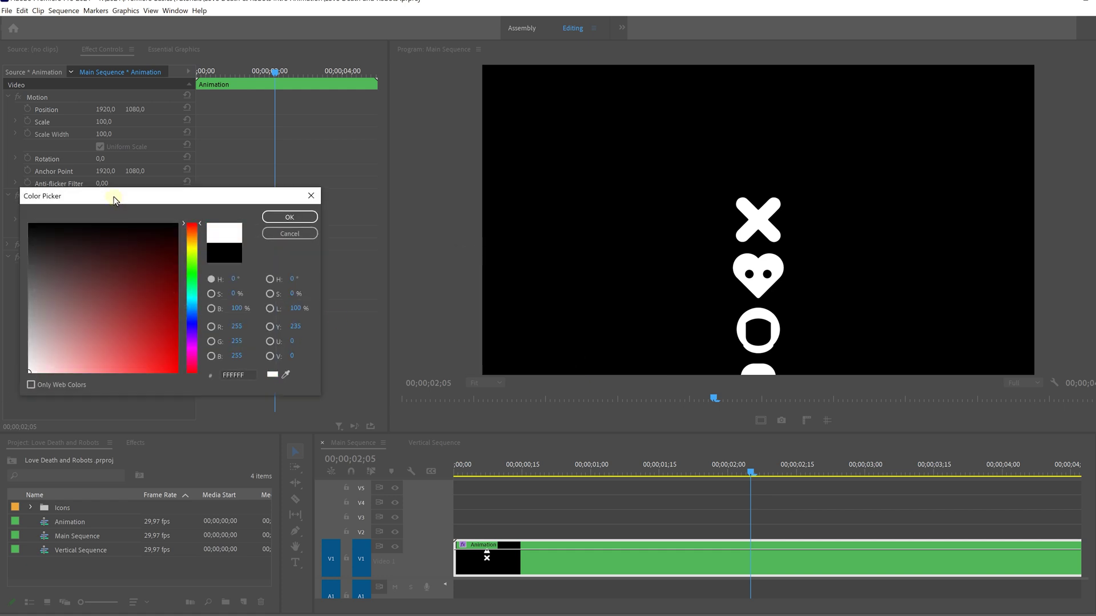
left_click(280, 217)
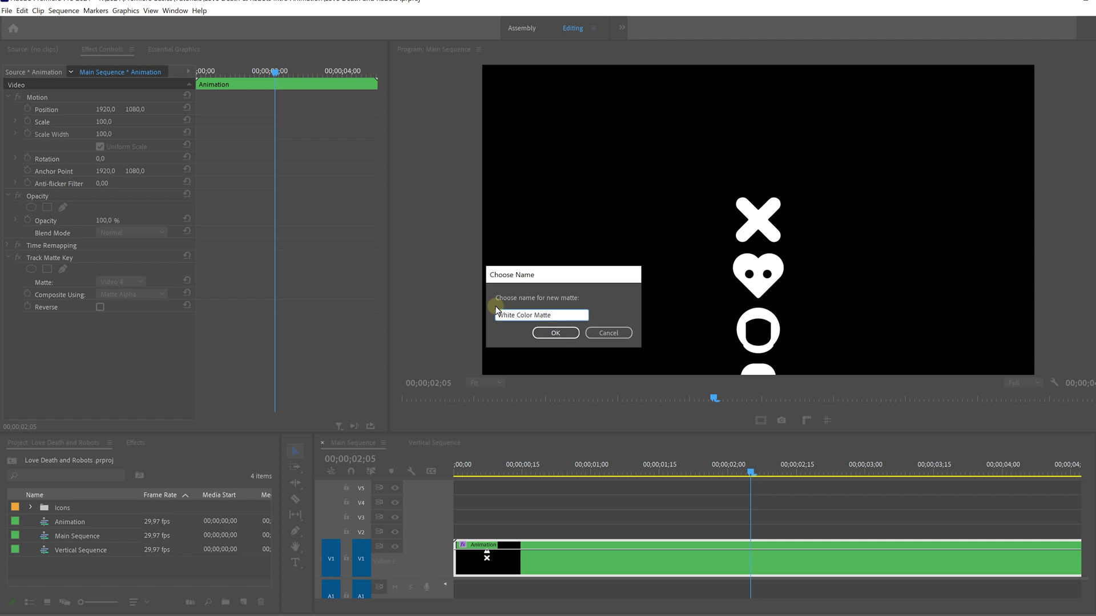
key("Return")
left_click_drag(118, 522, 496, 497)
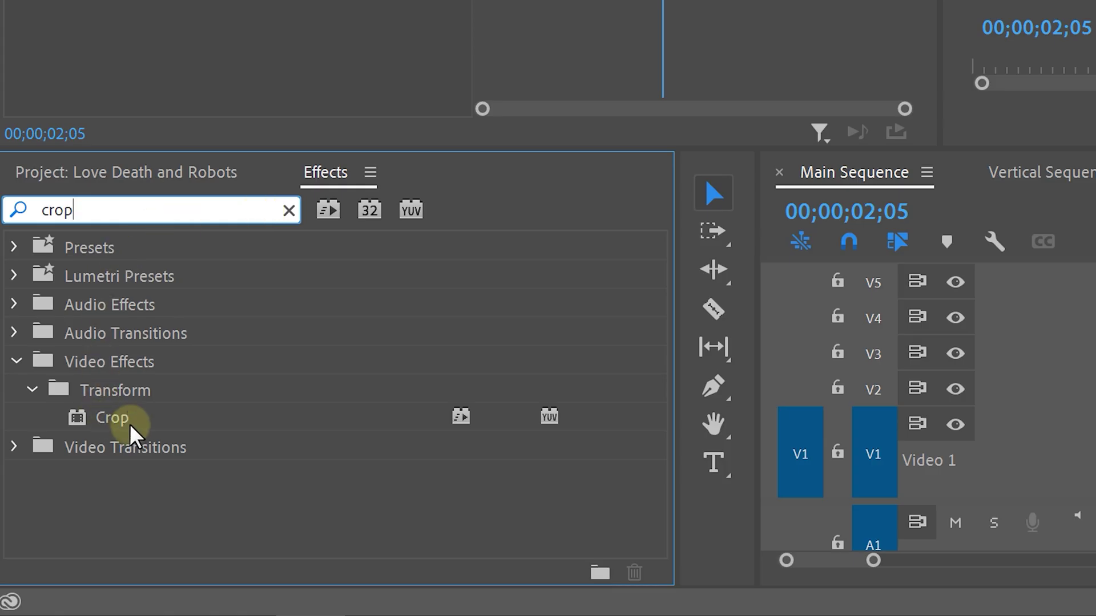
Step: Apply the Crop effect from the Effects panel to the White Color Matte clip on V4
left_click_drag(130, 432, 1090, 299)
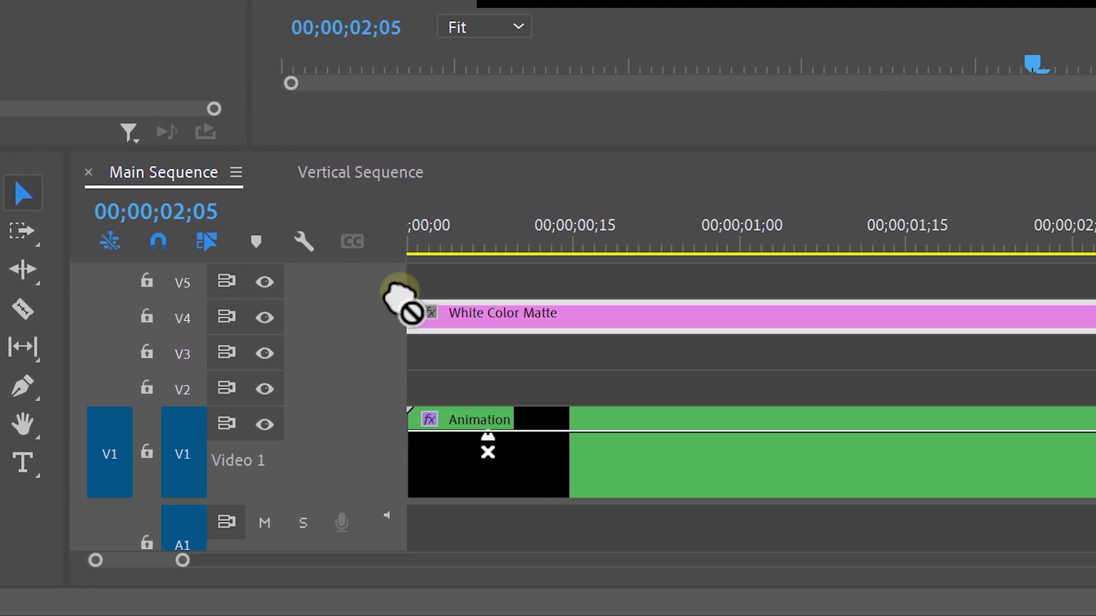
left_click_drag(399, 298, 506, 315)
left_click_drag(431, 315, 435, 313)
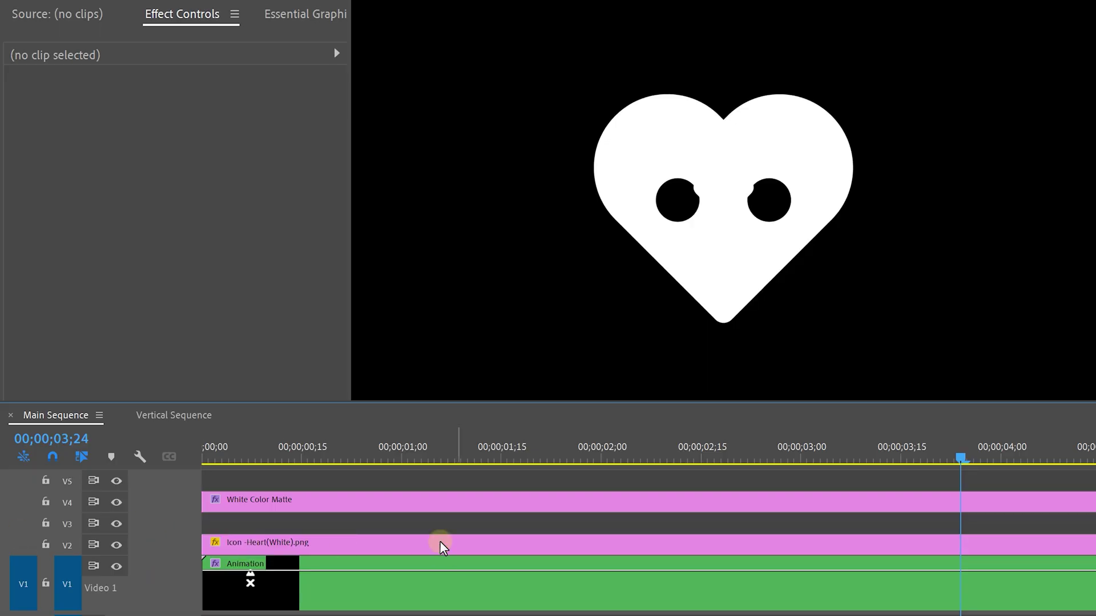
Step: Put the white heart PNG on Video 2 at scale 56, shifted left beside the X icon
left_click_drag(205, 144, 8, 254)
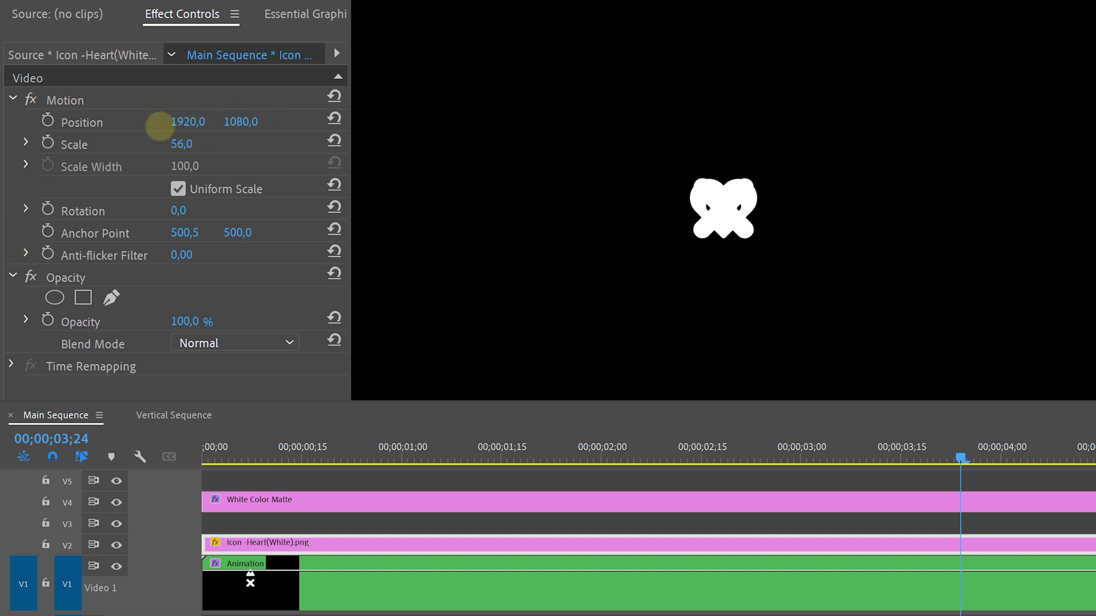
left_click_drag(188, 122, 74, 119)
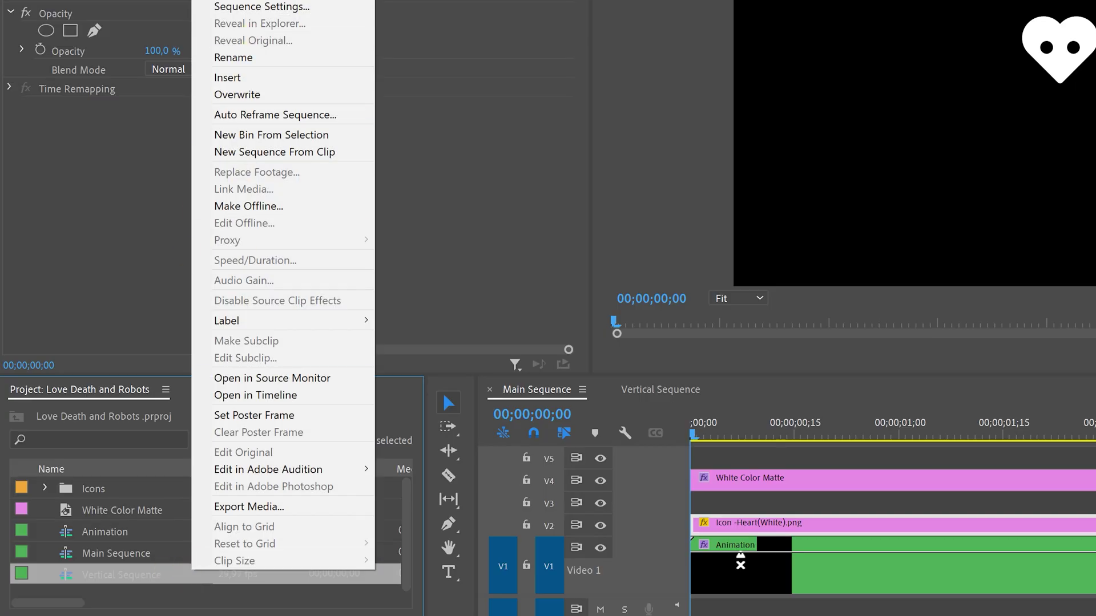
Step: Rename the Vertical Sequence item in the Project panel and browse the Effects panel folders
key("Escape")
right_click(251, 591)
left_click(183, 573)
left_click(208, 573)
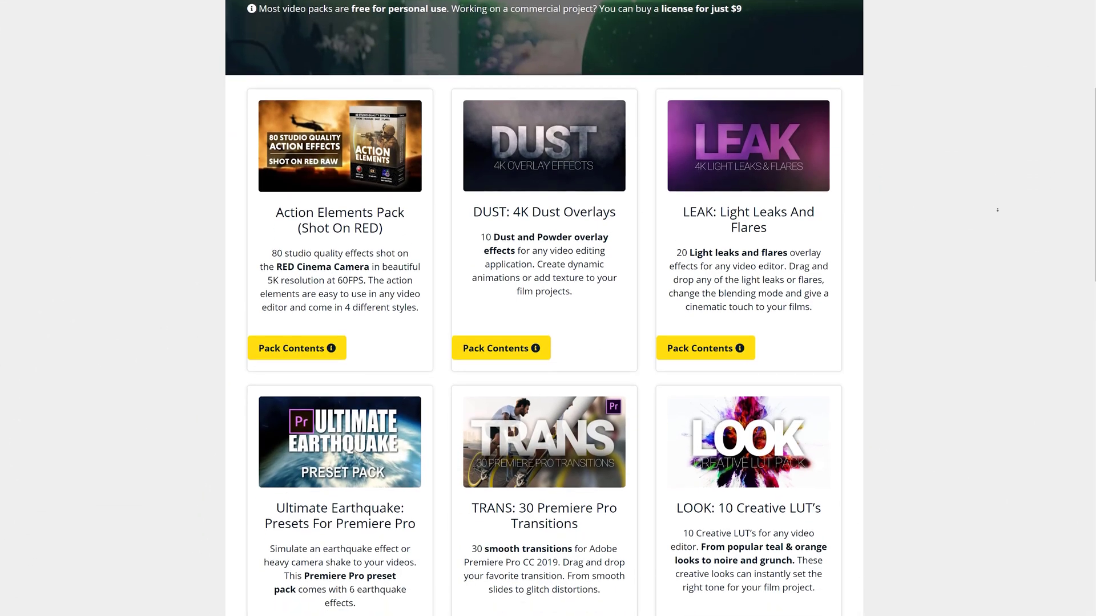
scroll(997, 210, "down", 3)
scroll(997, 210, "down", 5)
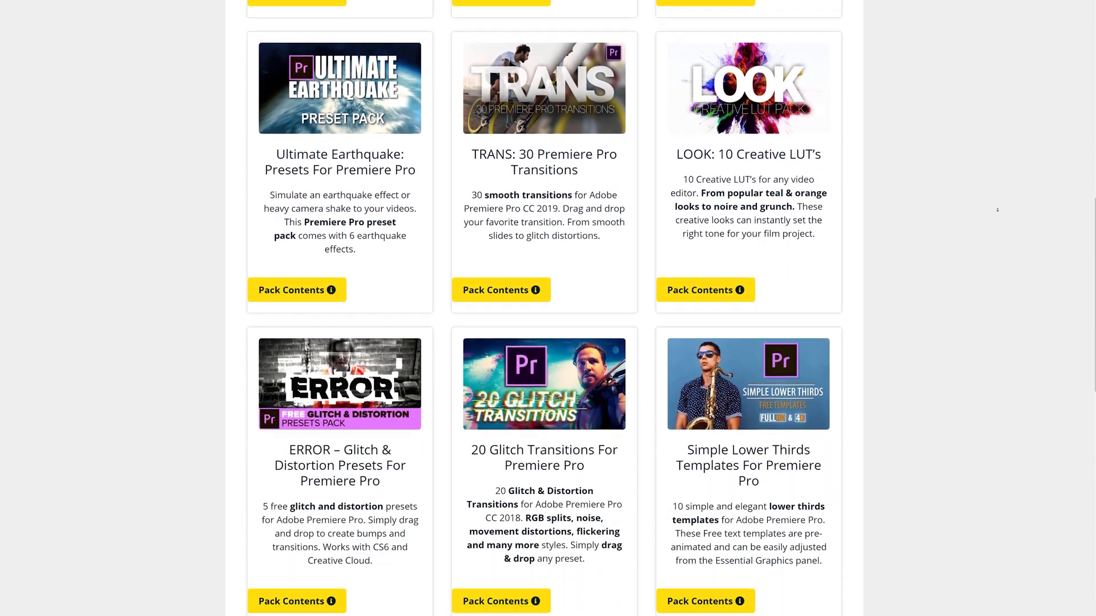
scroll(997, 210, "down", 5)
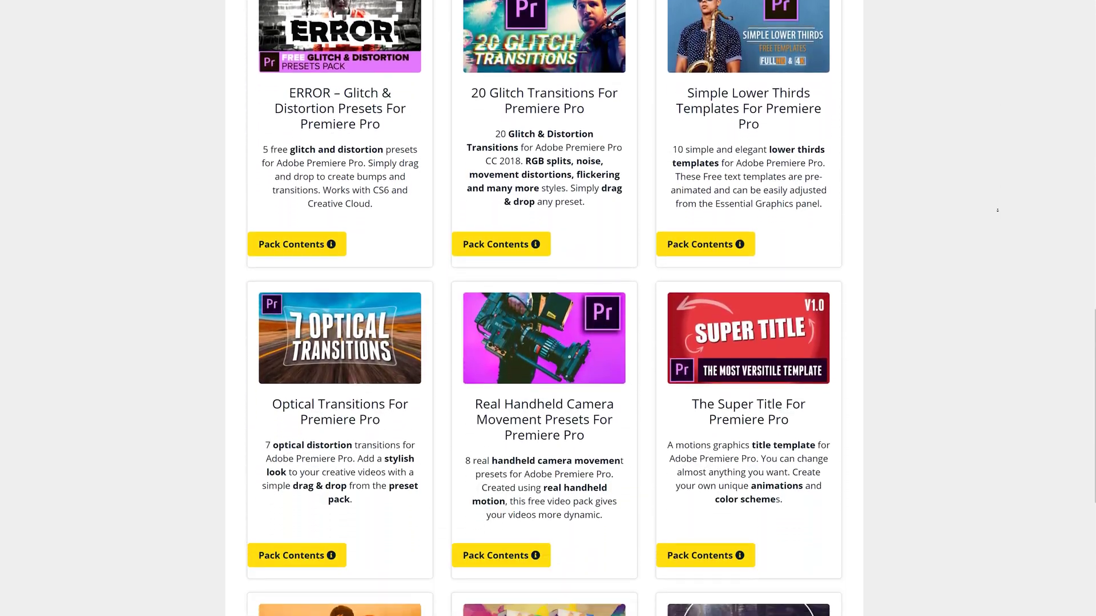
scroll(997, 210, "down", 2)
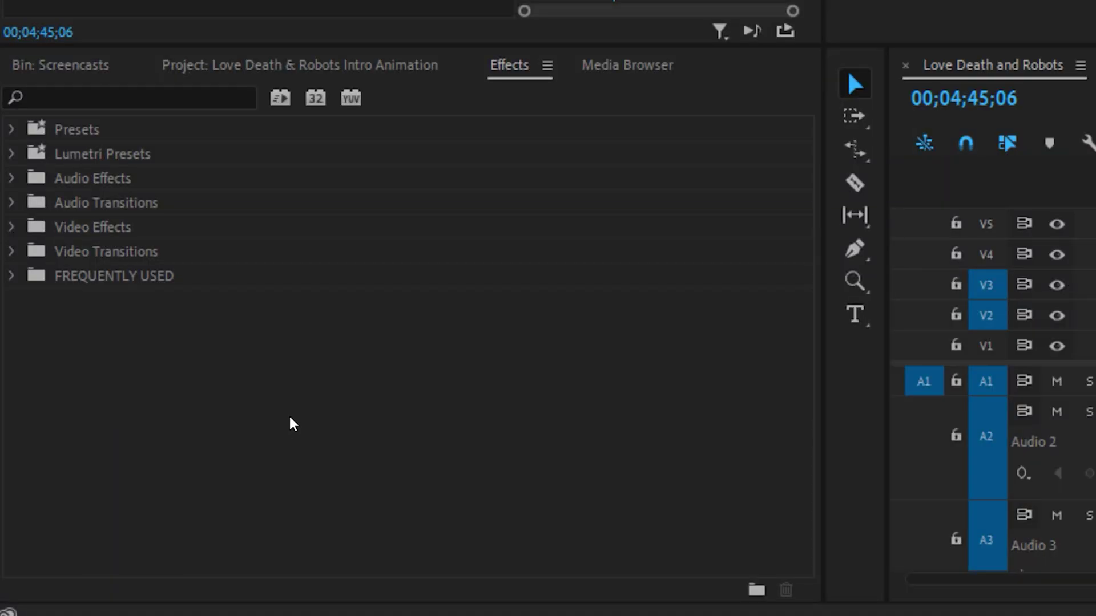
Step: Import a downloaded presets pack into Presets and expand the 20 GLITCH TRANSITIONS - CINECOM.NET folder
right_click(64, 128)
left_click(154, 209)
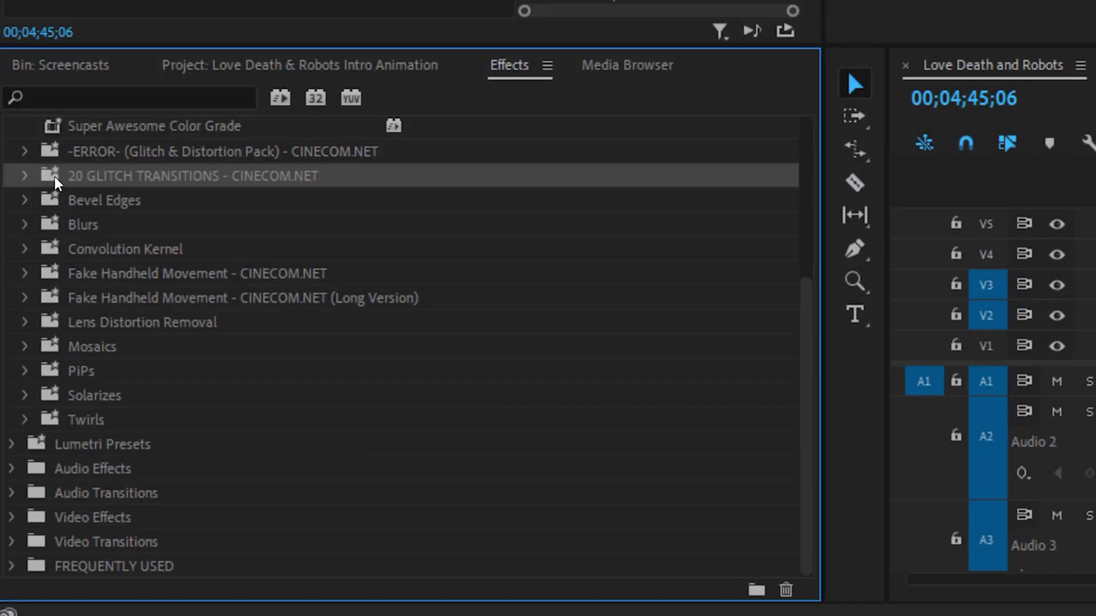
left_click(26, 176)
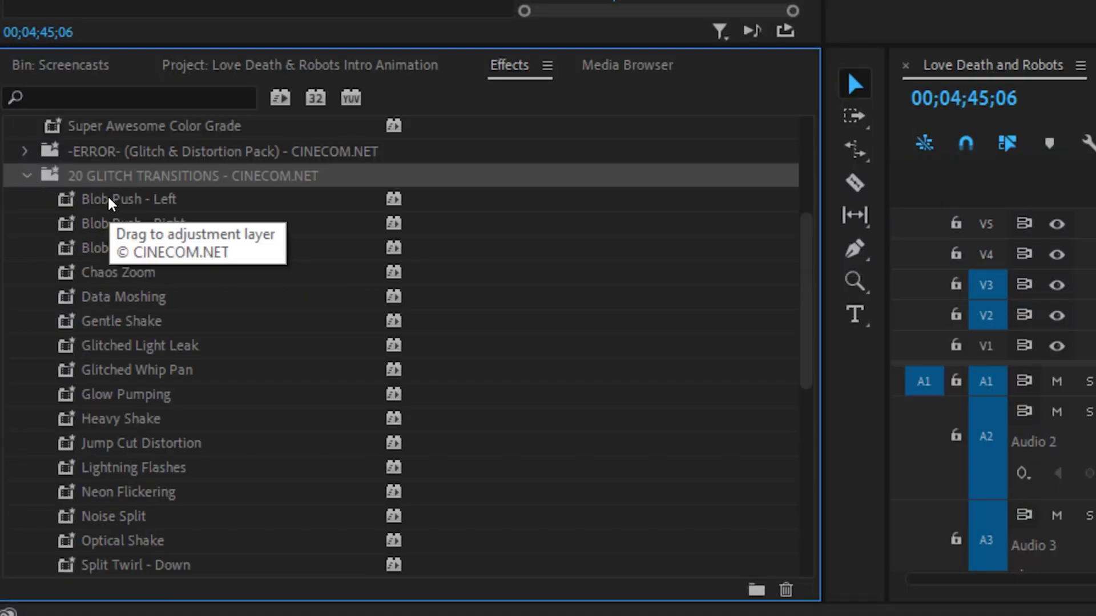